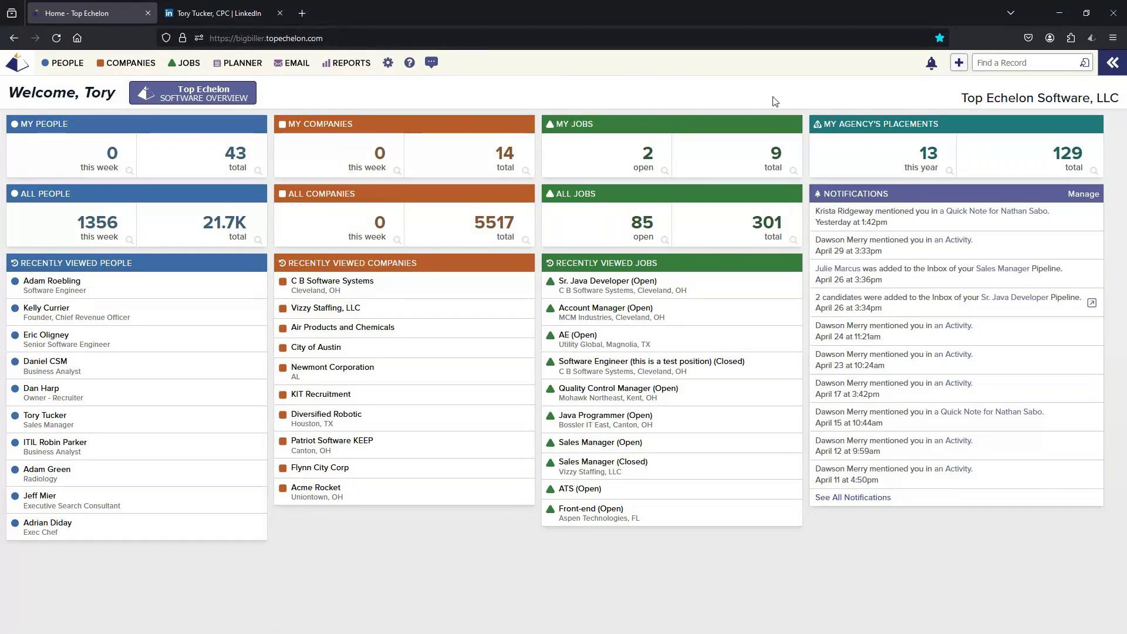
Step: Browse the side panel's help and hotlist sections, then open the shared people hotlist Biz Dev
left_click(1108, 64)
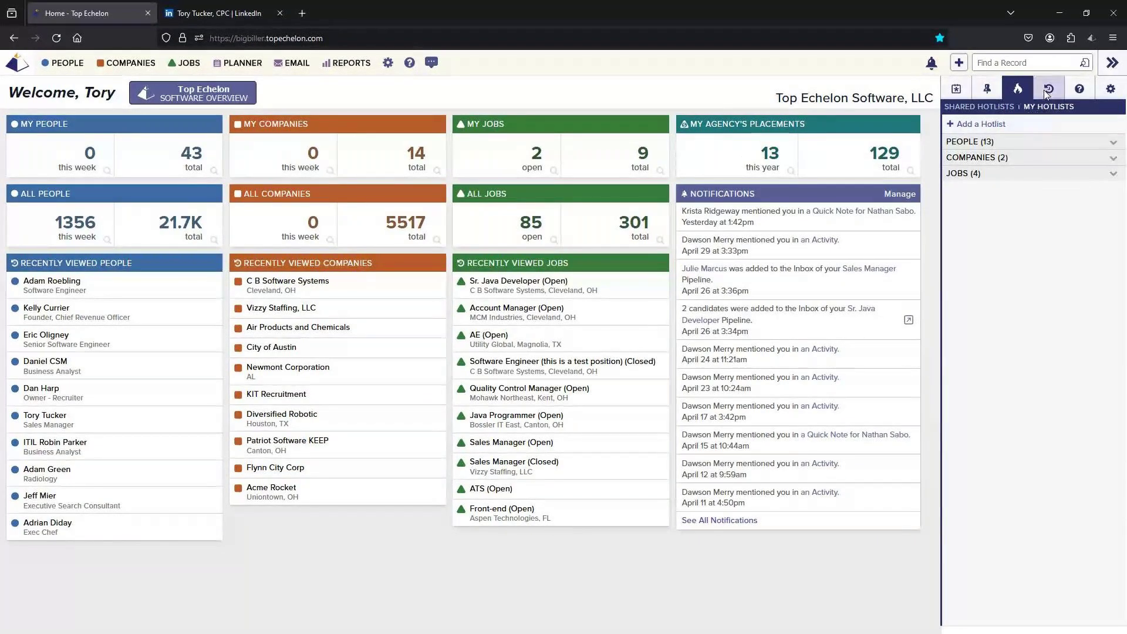
left_click(1082, 92)
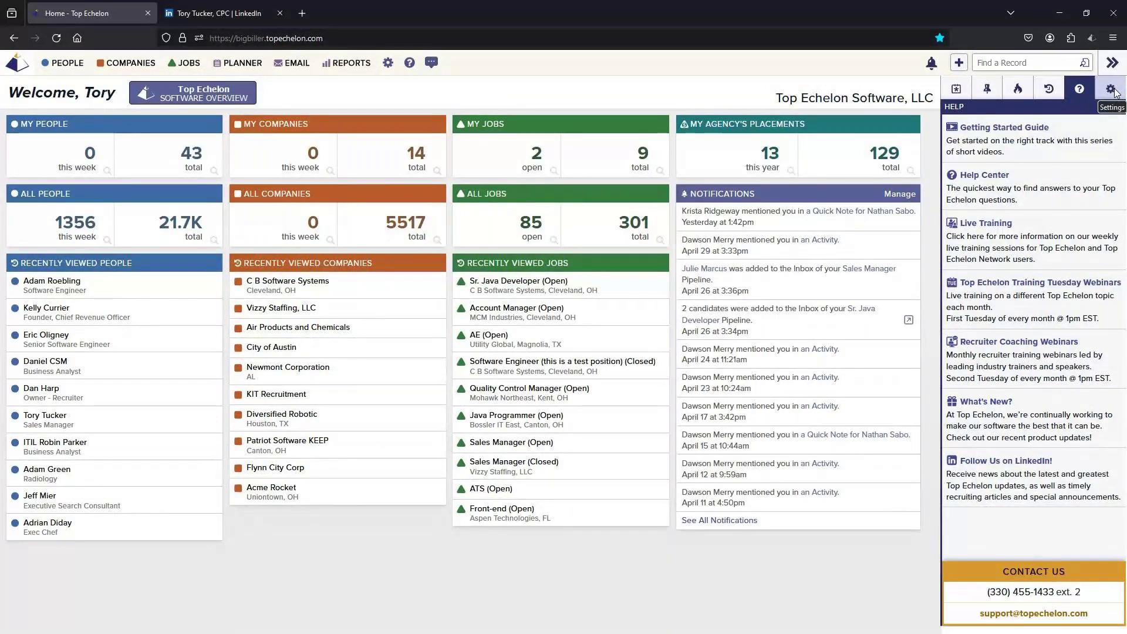
left_click(1018, 89)
left_click(1004, 108)
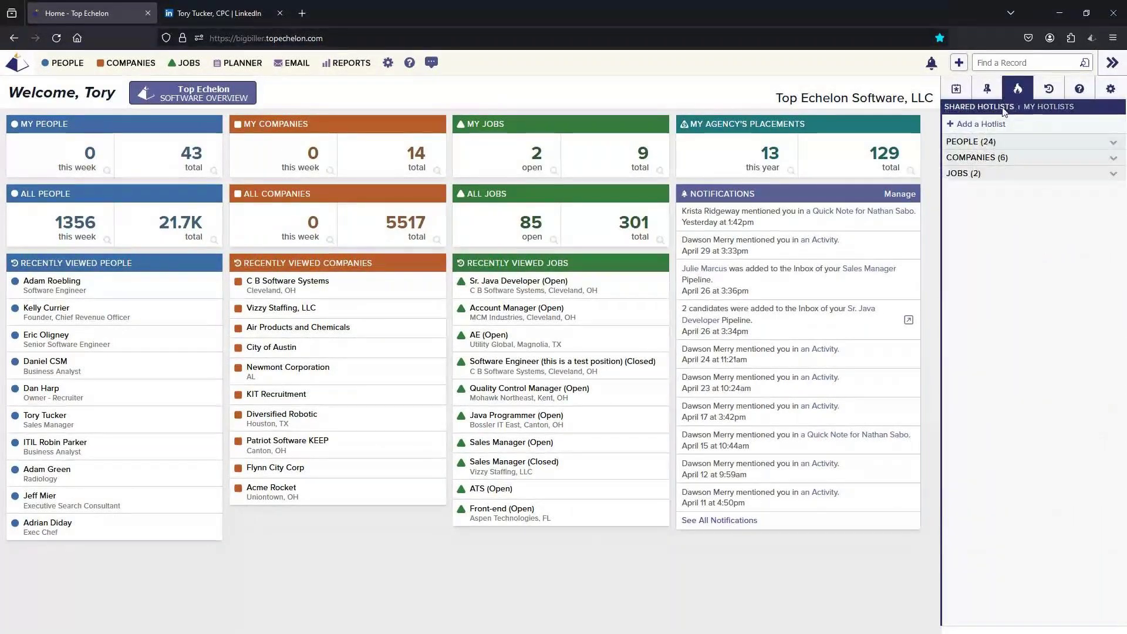
left_click(985, 147)
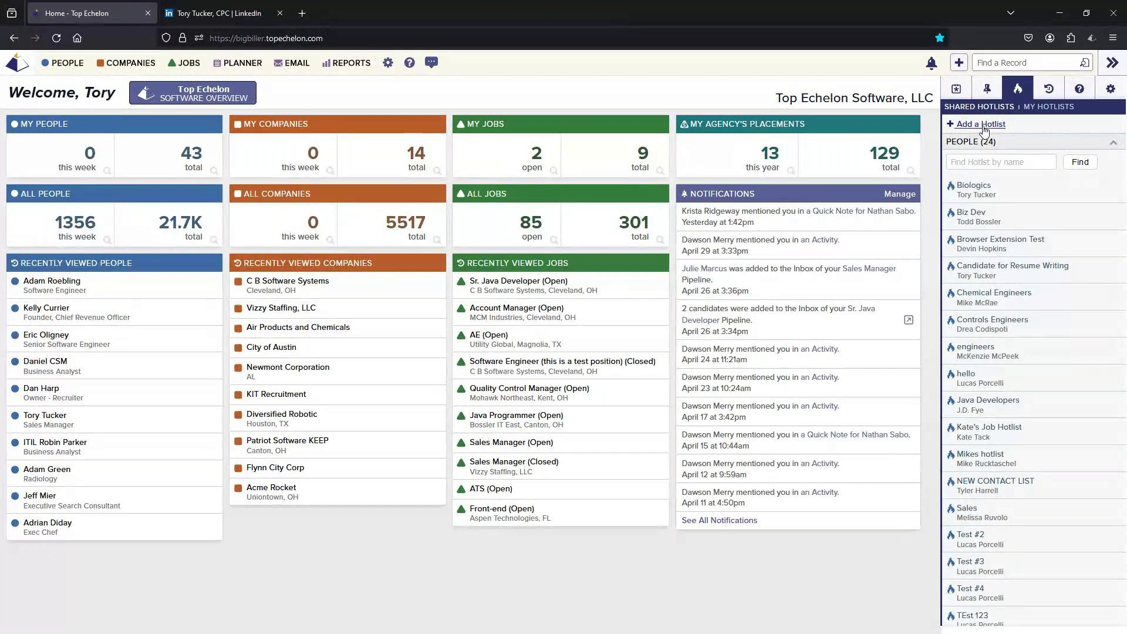
left_click(970, 219)
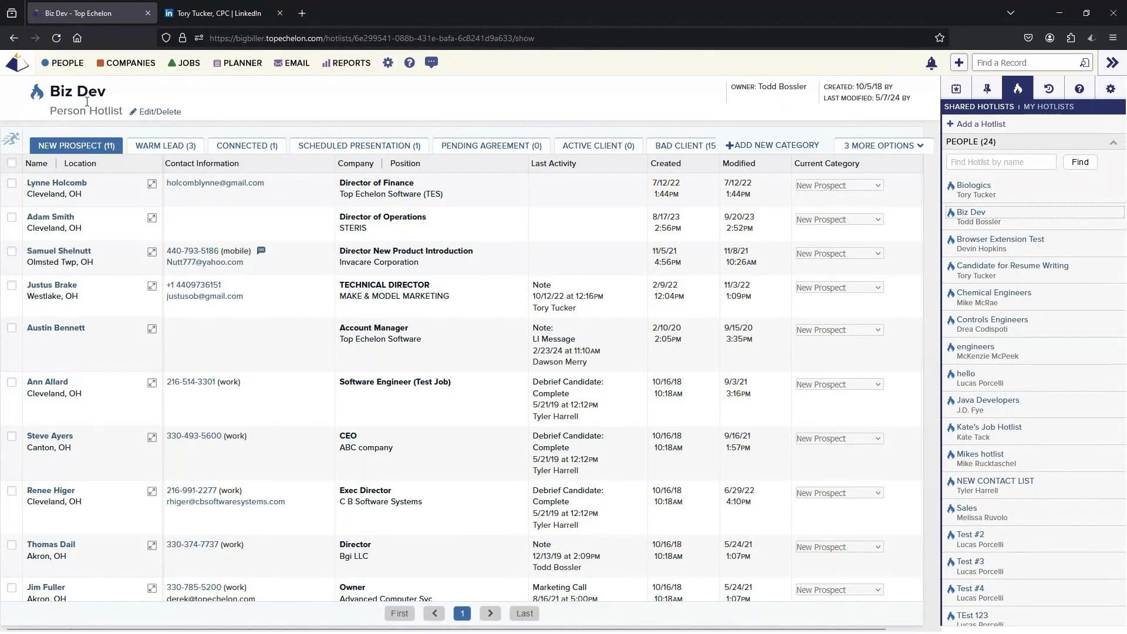
left_click_drag(64, 111, 98, 109)
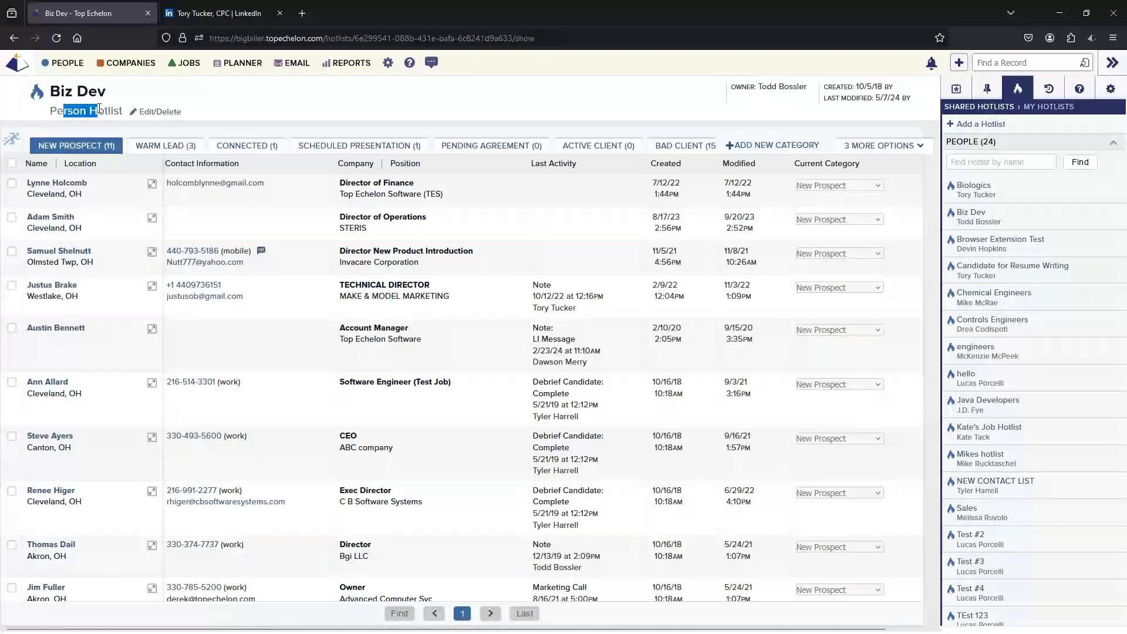
left_click(99, 109)
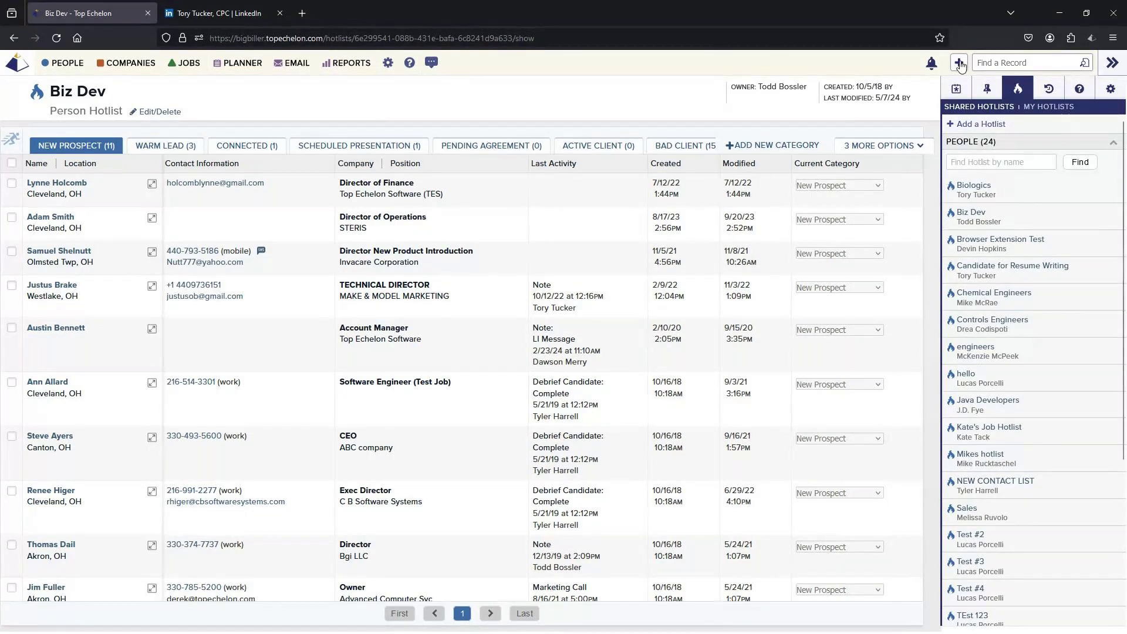
Step: Collapse the side panel and open the Contact Importer from the options for adding a record
left_click(1109, 64)
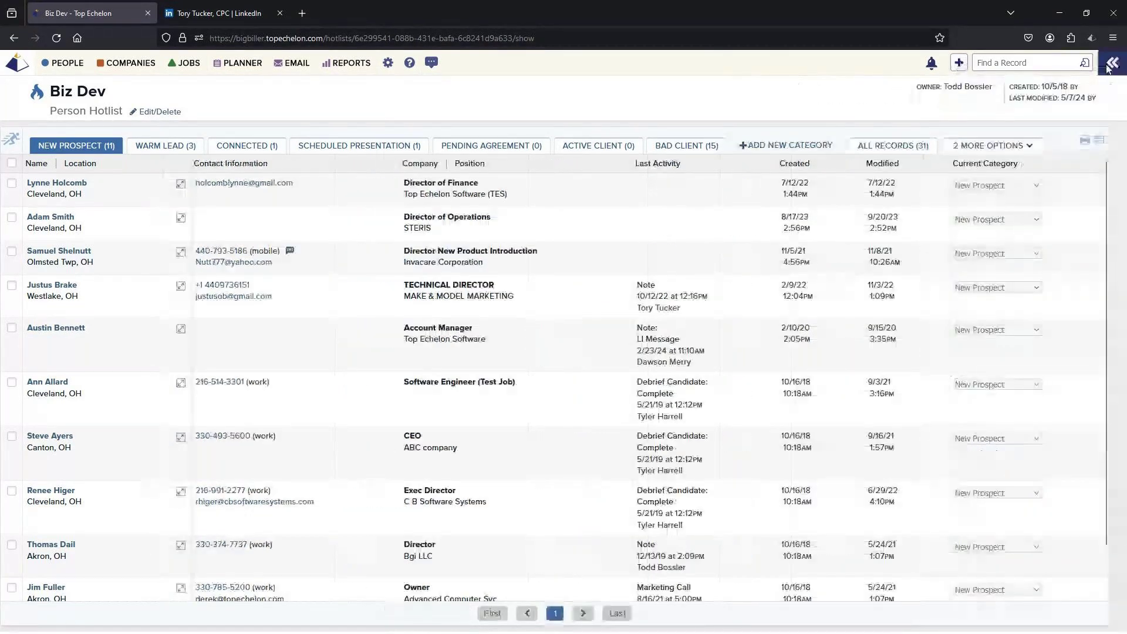
left_click(960, 63)
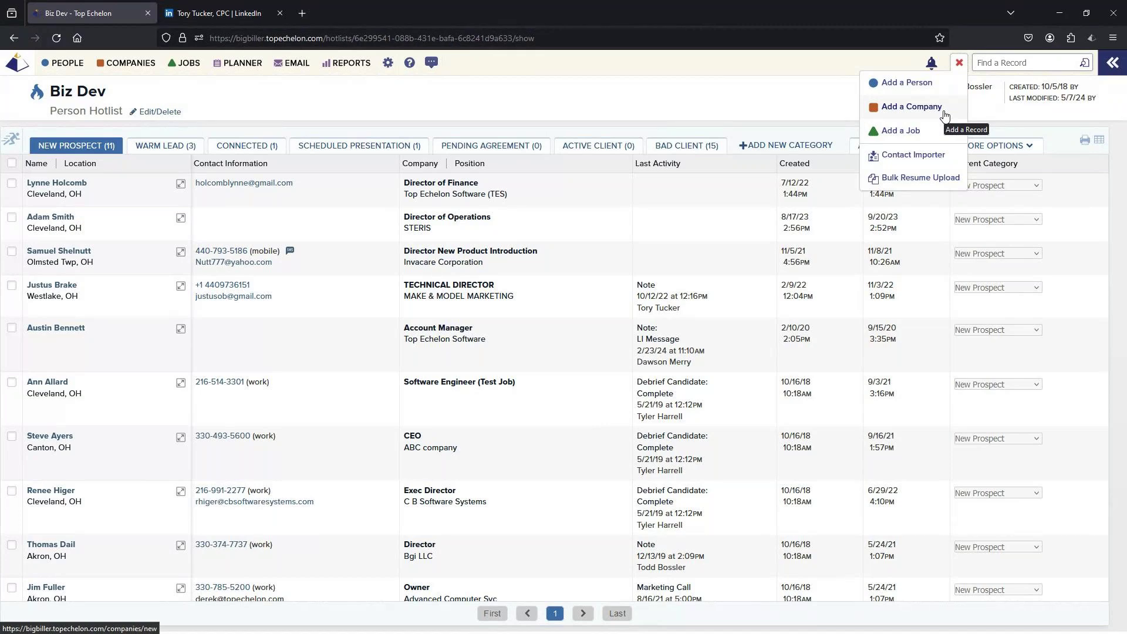
left_click(952, 160)
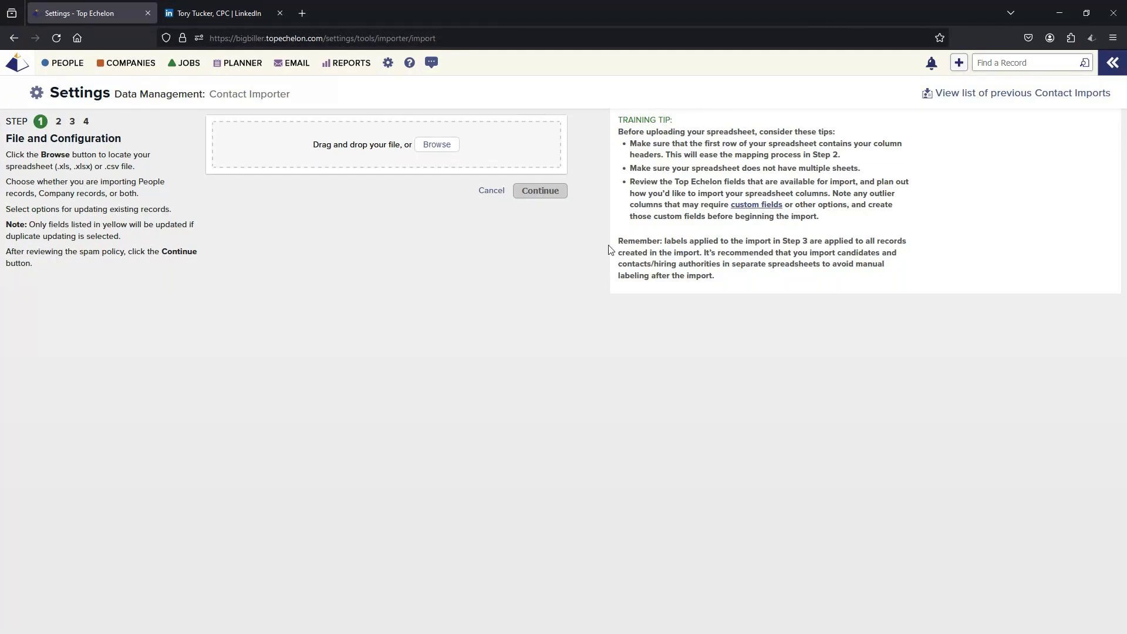
Step: Open the Contact Importer under Data Management in the settings and check the people and company counts of the completed Qualtrics.xlsx import
left_click(389, 71)
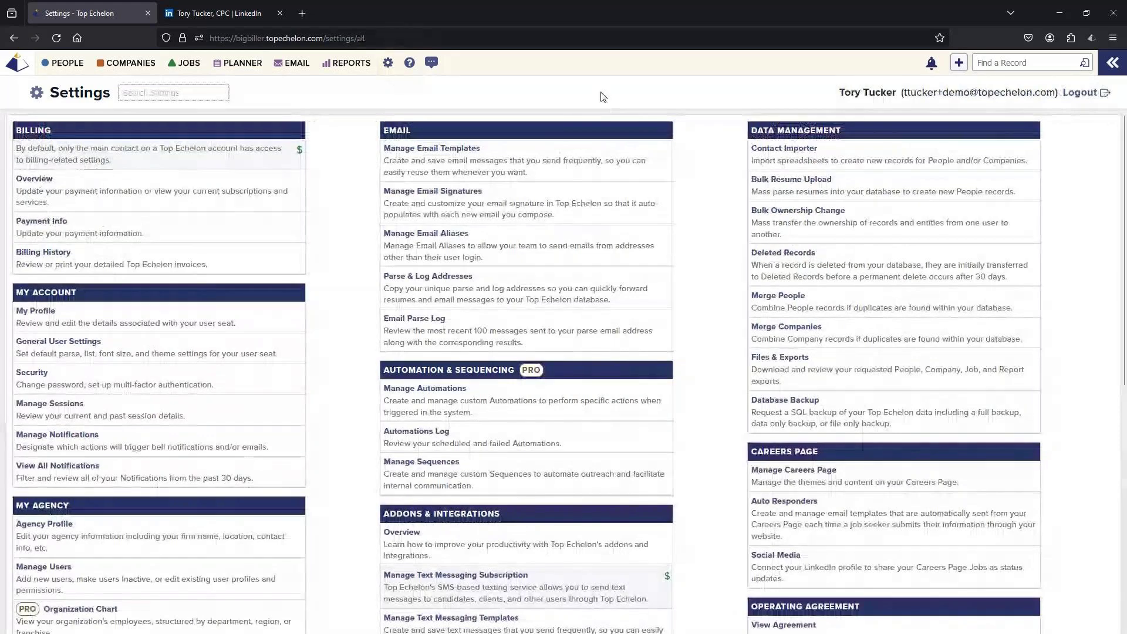
left_click_drag(752, 130, 845, 131)
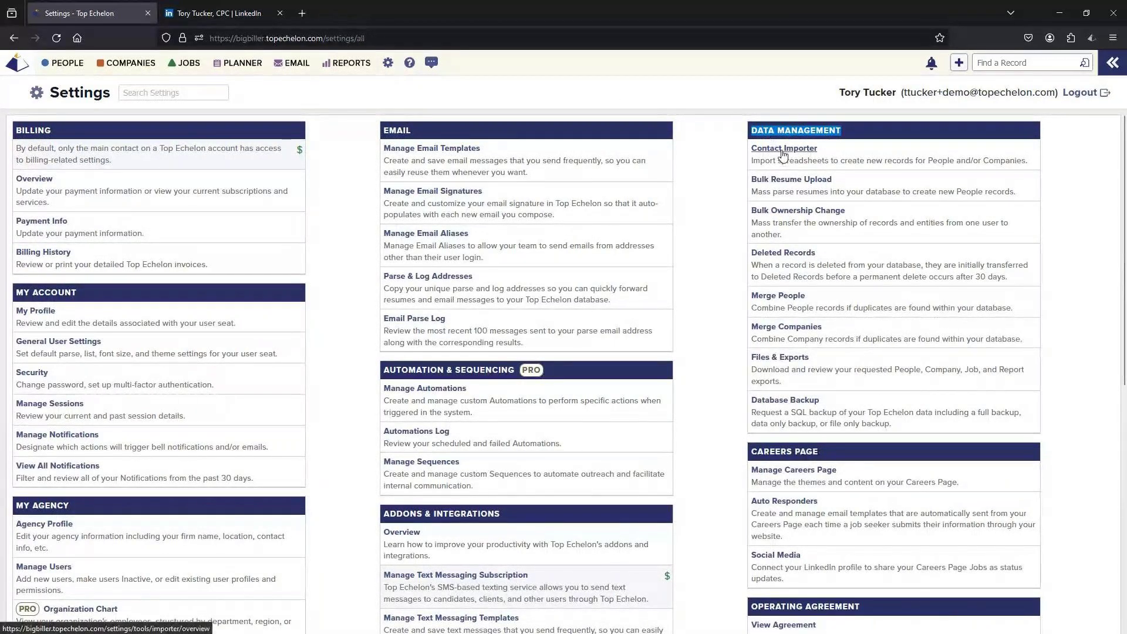
left_click(782, 151)
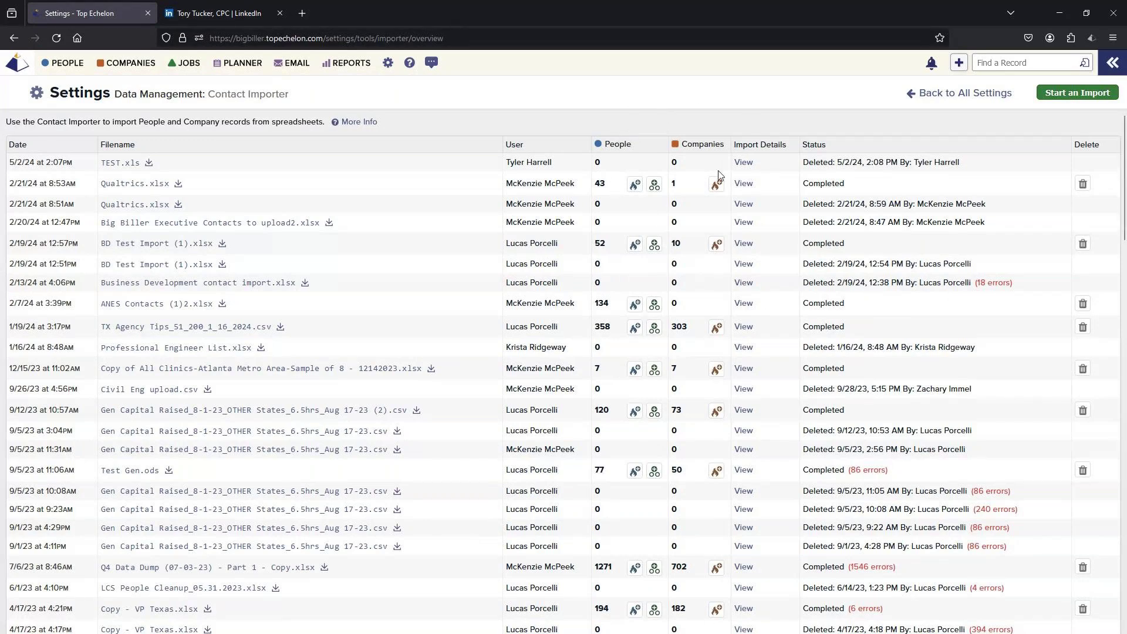
double_click(605, 182)
double_click(676, 184)
Step: Reopen the Biz Dev hotlist from the shared people hotlists and collapse the side panel
left_click(1112, 63)
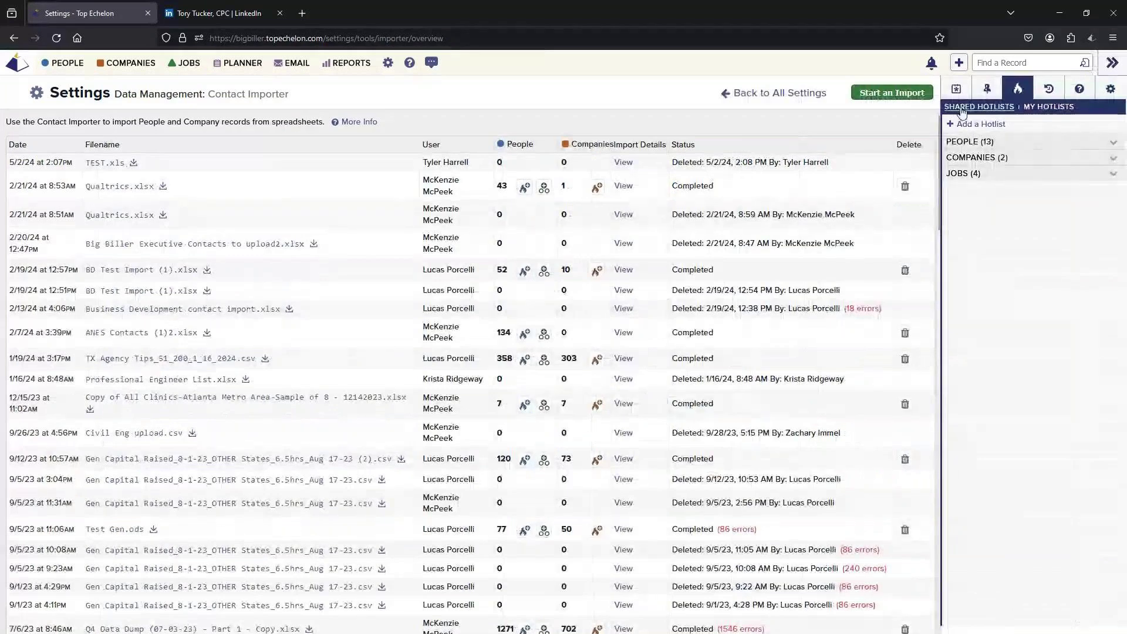
left_click(973, 146)
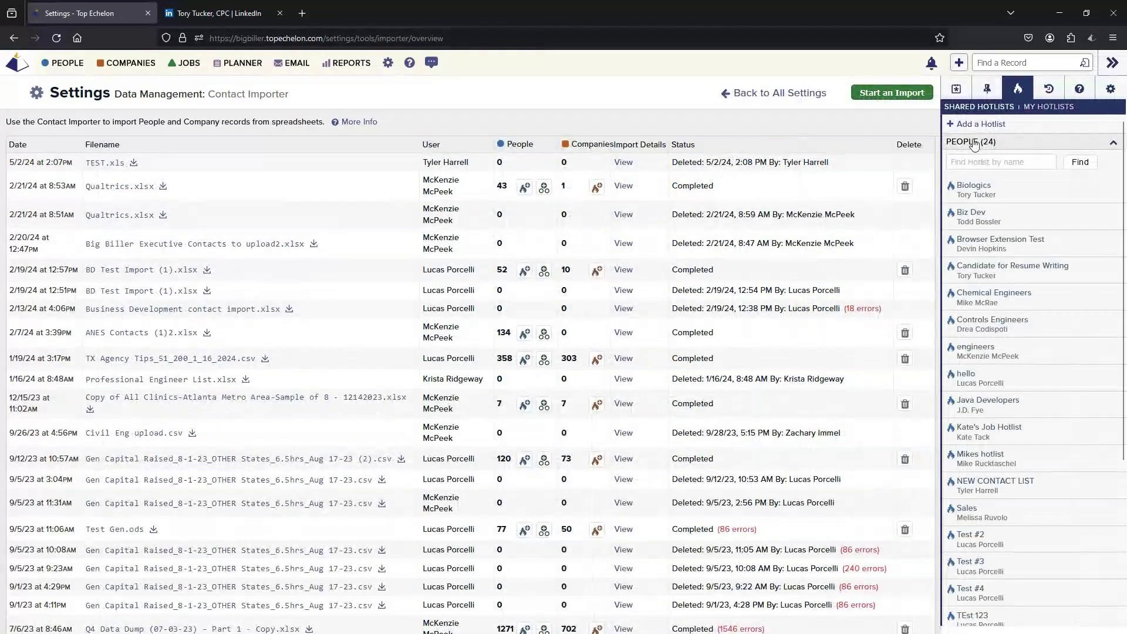
left_click(971, 214)
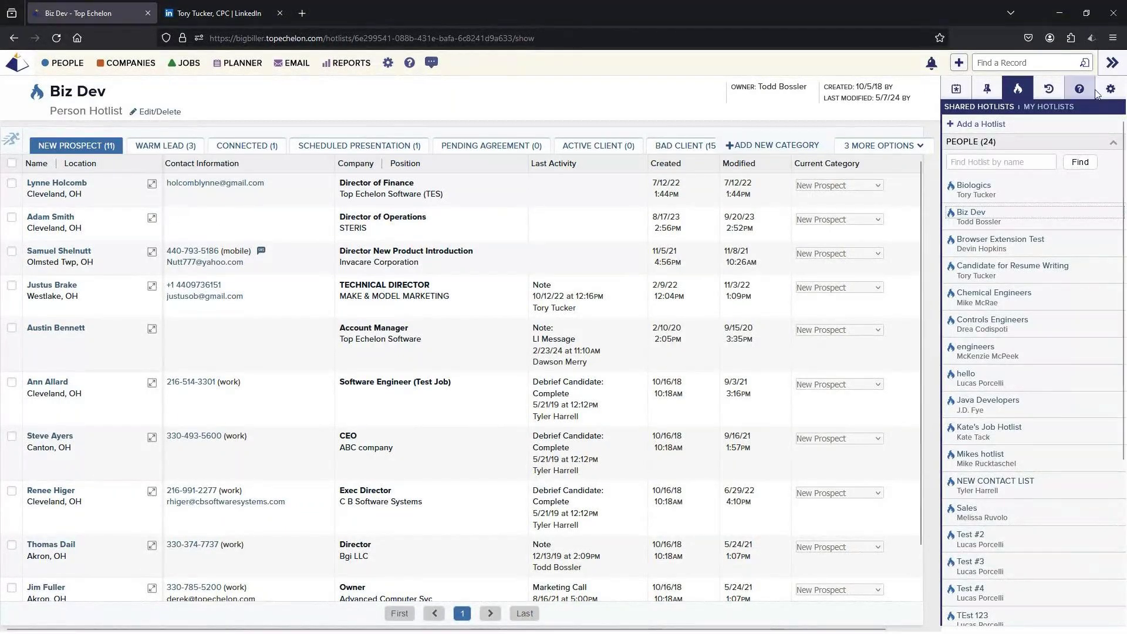
left_click(1111, 66)
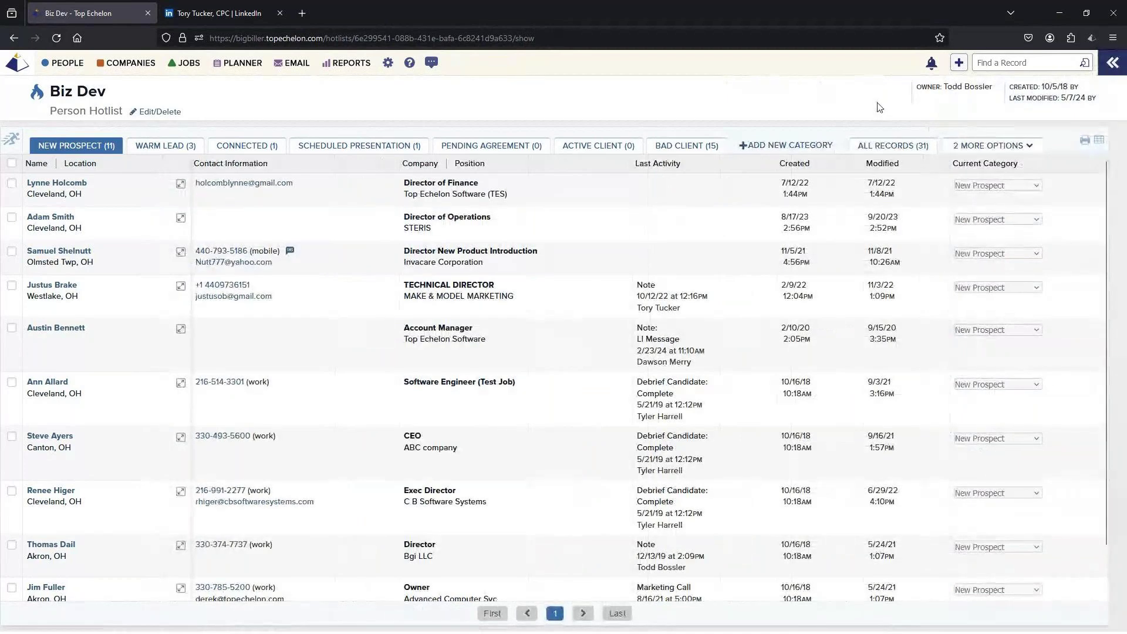
Step: Preview the first New Prospect record, check its activity history, and return to its contact details
left_click(180, 189)
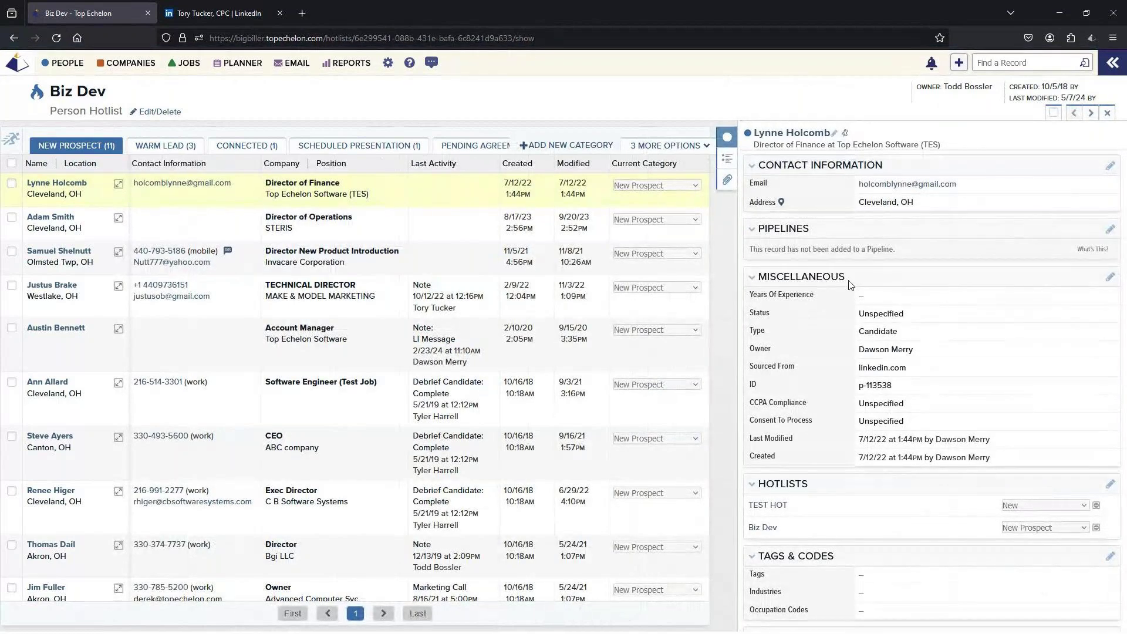
left_click(729, 161)
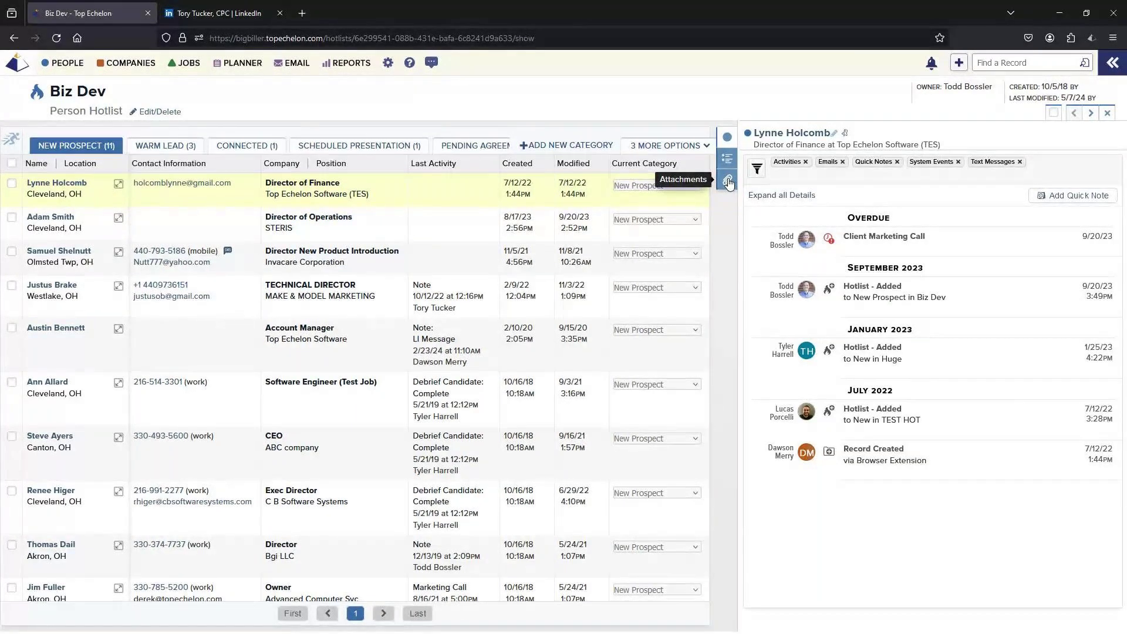
left_click(727, 137)
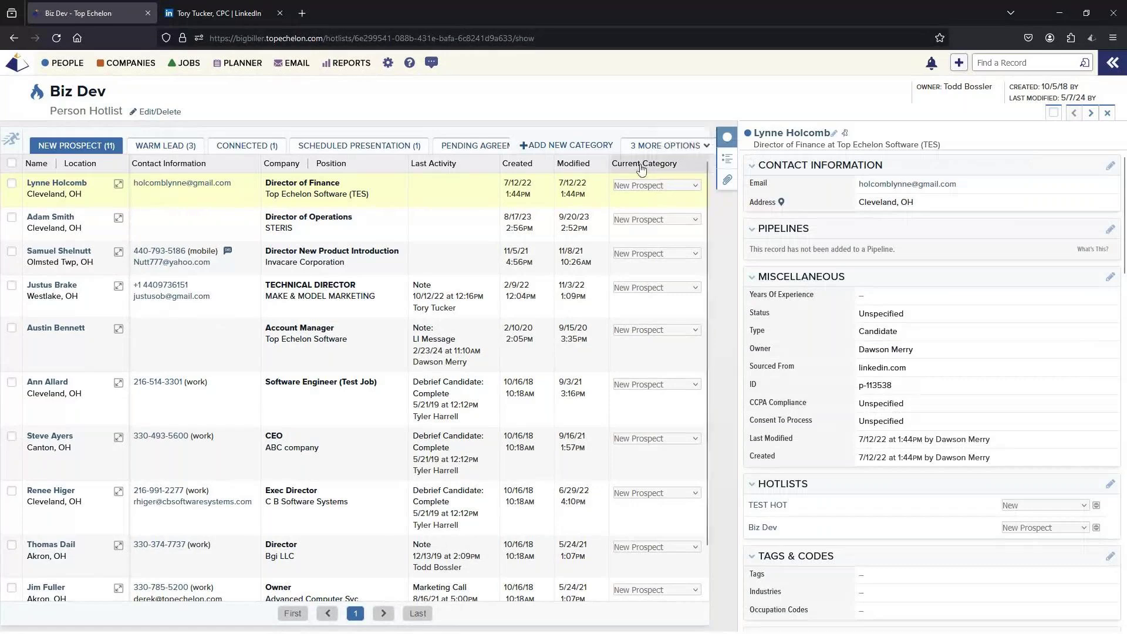
Step: Start moving the first prospect to the Connected category, review the Biz Dev - Connected automation email, and cancel the move
left_click(693, 187)
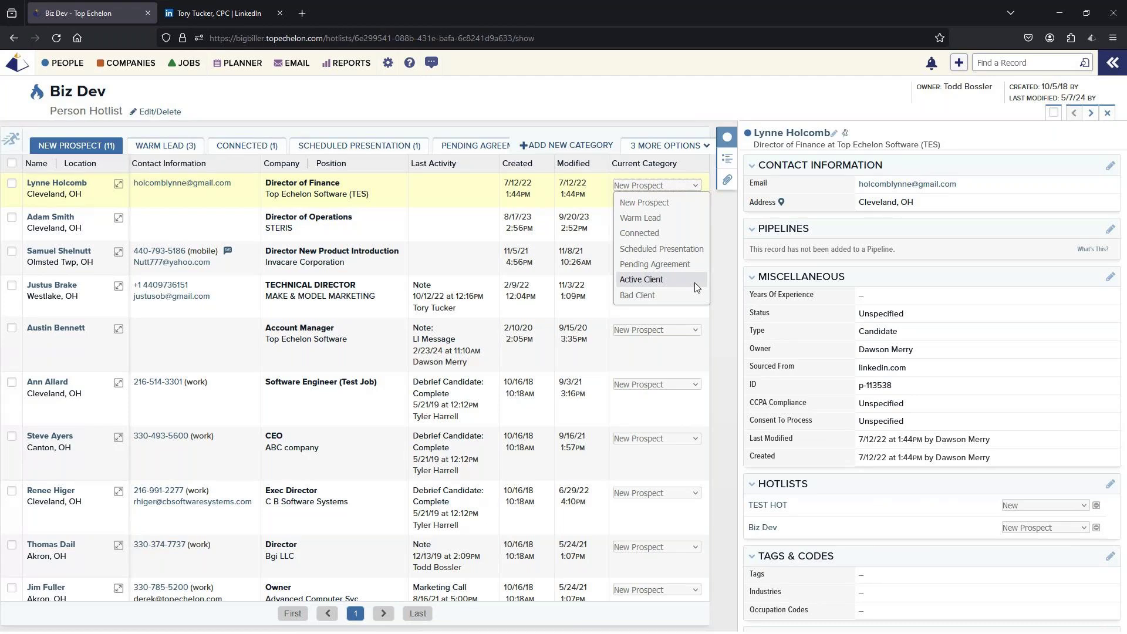
left_click(672, 235)
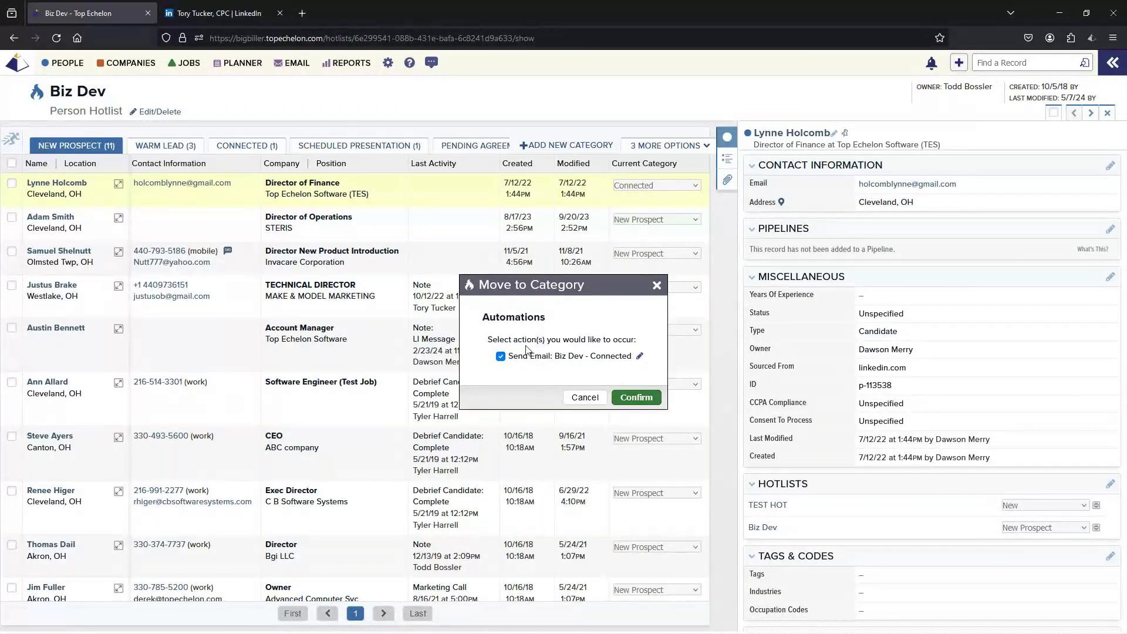
left_click(640, 358)
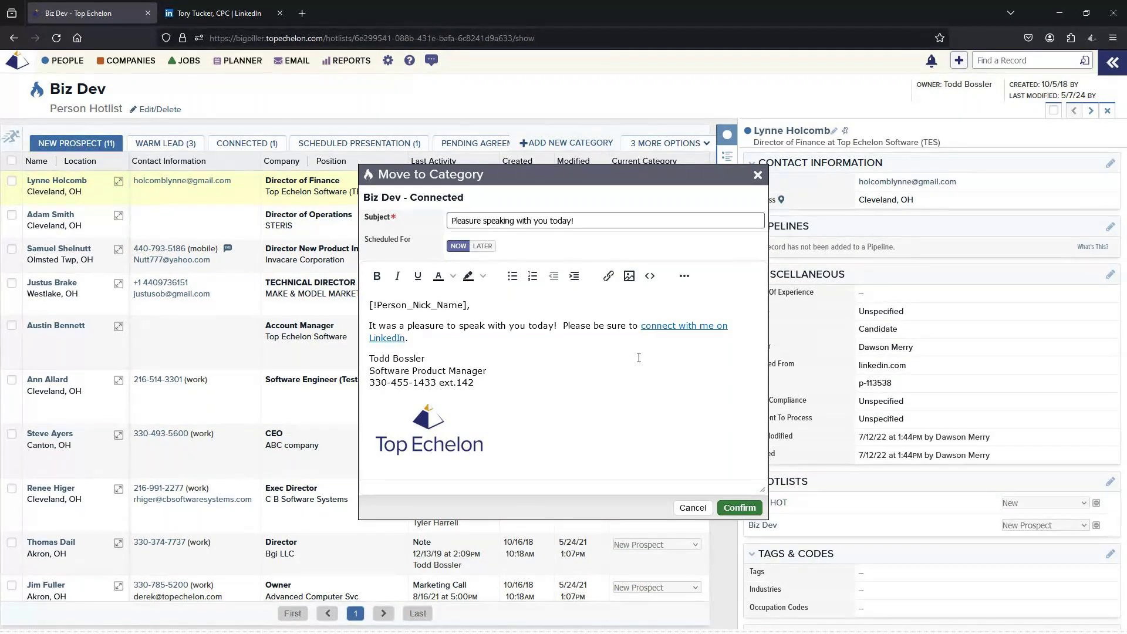
left_click(692, 508)
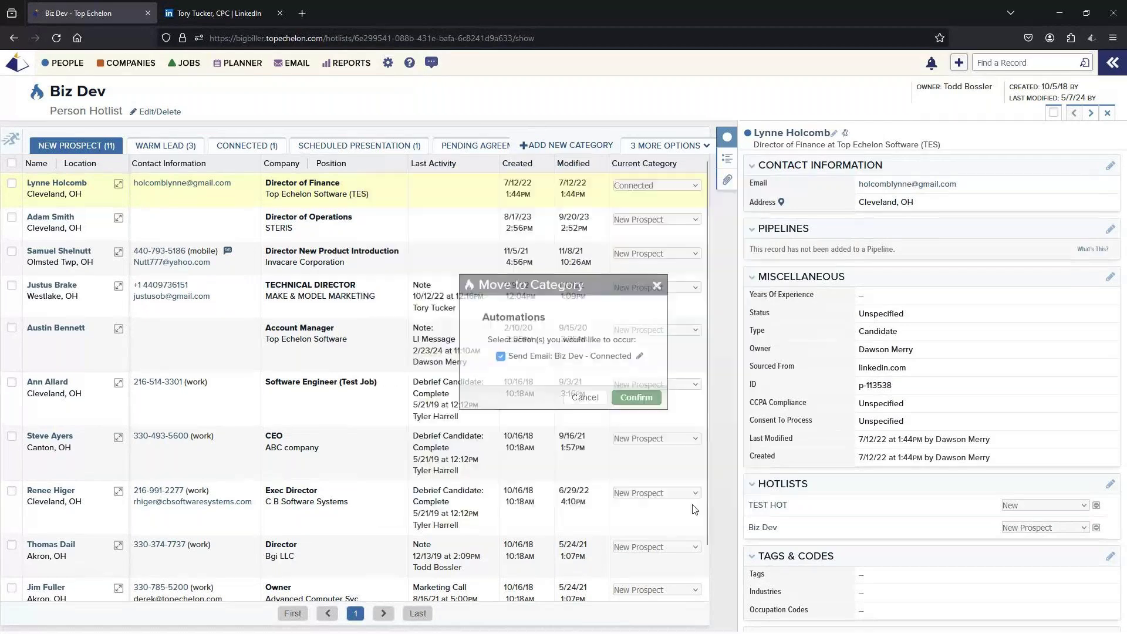
left_click(585, 398)
Step: Check the first prospect's activity history and close the record preview
left_click(729, 163)
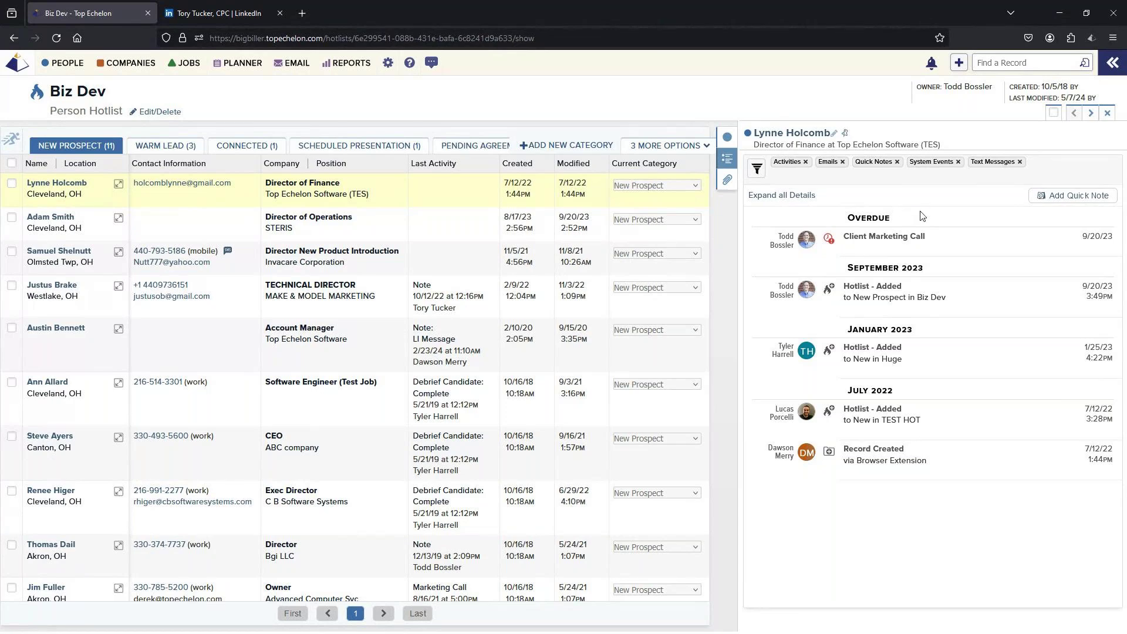
left_click(1105, 114)
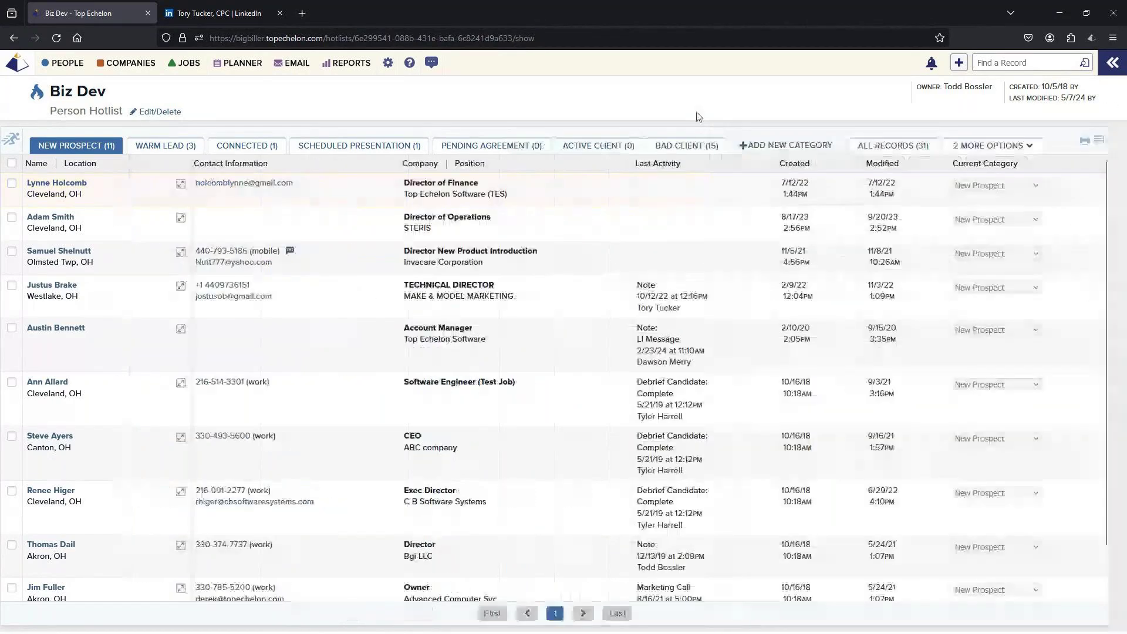
Step: Open Manage Automations from the Automation & Sequencing section of the settings
left_click(390, 63)
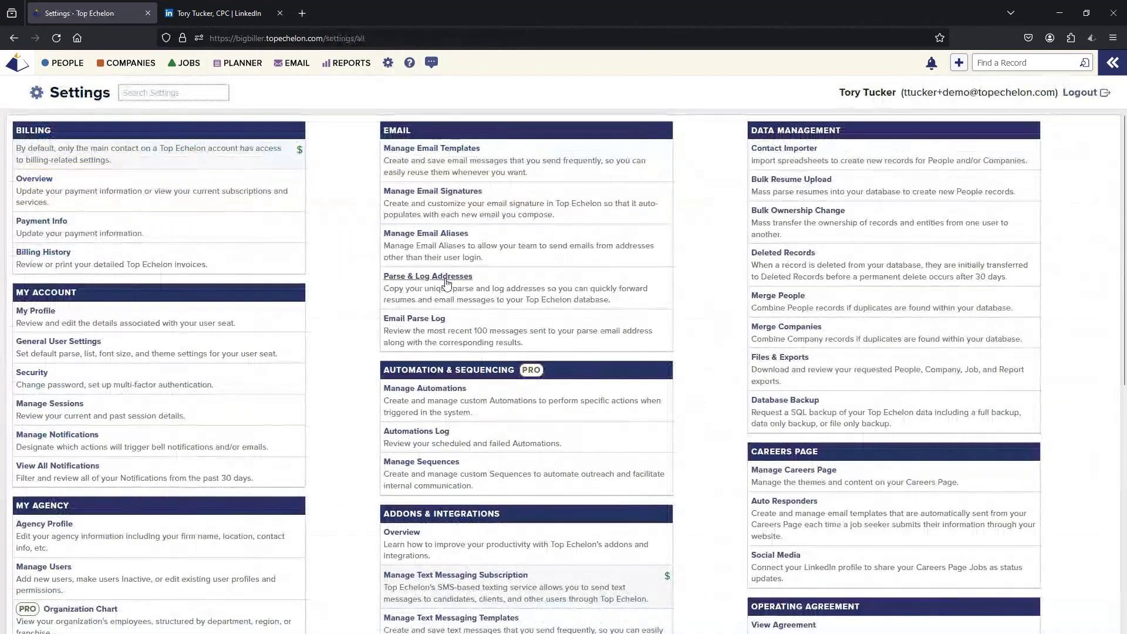
scroll(427, 293, "down", 2)
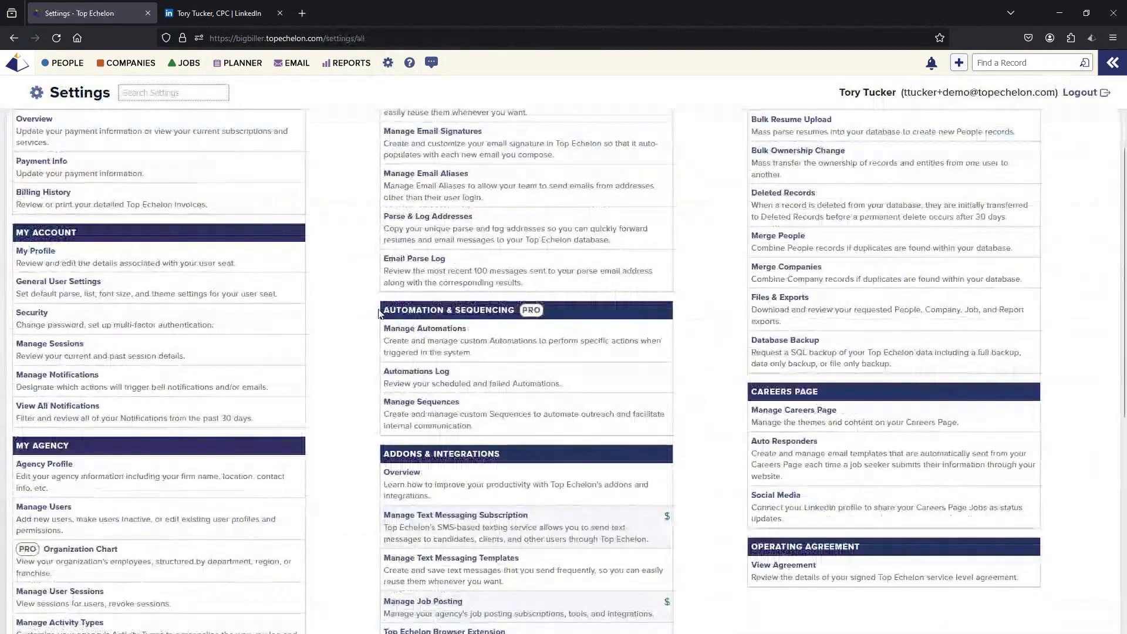
left_click_drag(425, 303, 439, 310)
left_click(435, 315)
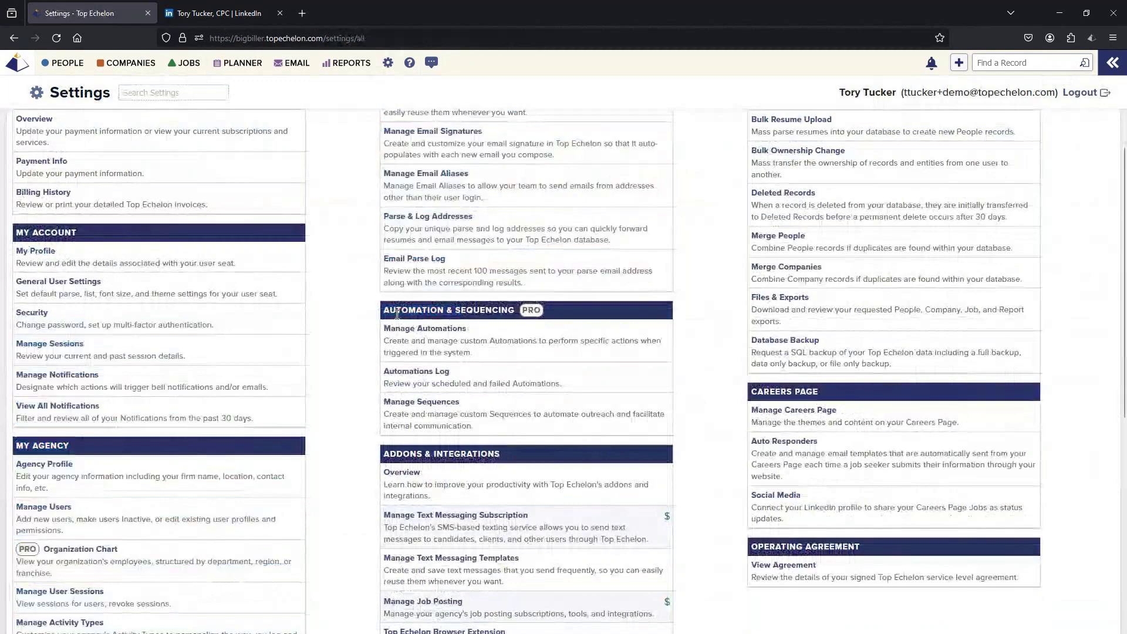
left_click(423, 329)
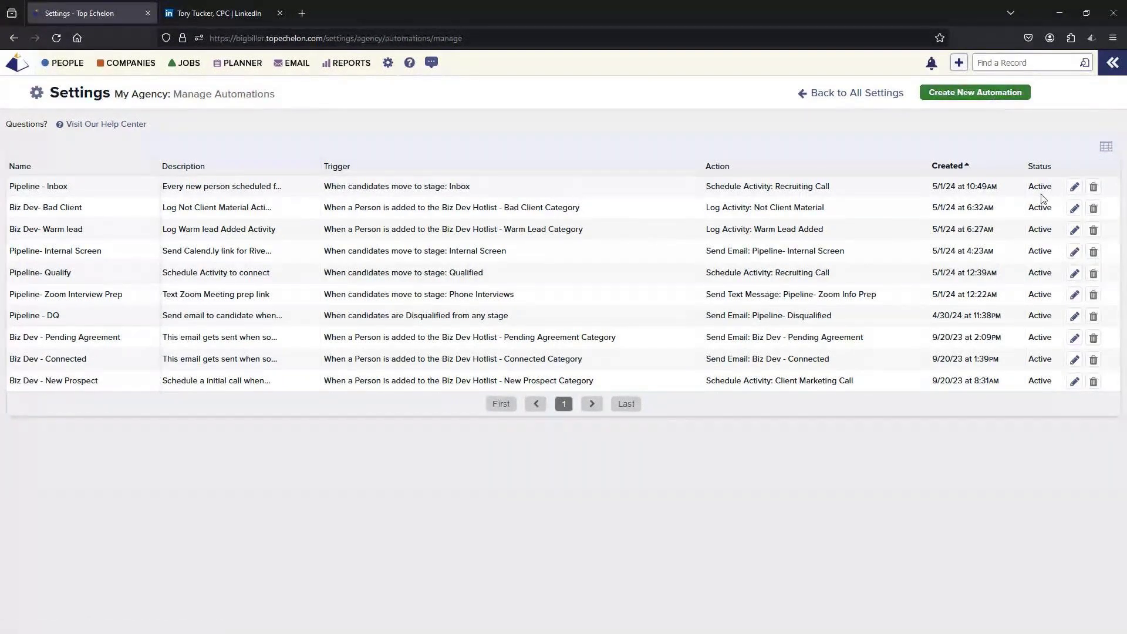
Step: Open the Pipeline - Inbox automation, examine its name, description, trigger, action and activity settings, and return to the automations list
left_click(1074, 187)
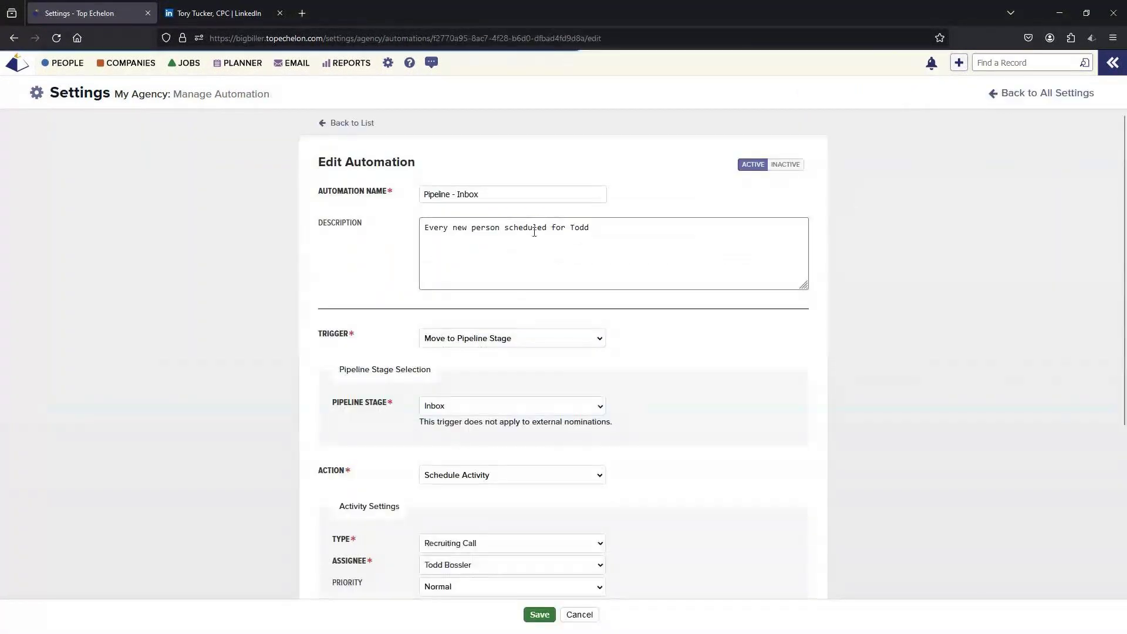
scroll(428, 235, "down", 5)
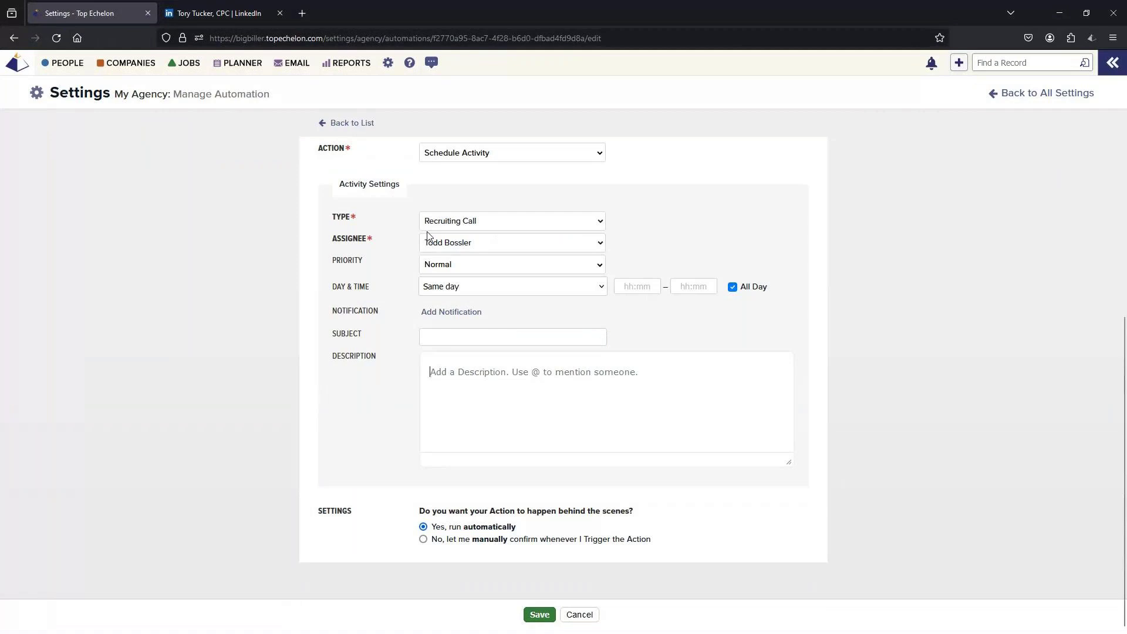
scroll(427, 235, "up", 5)
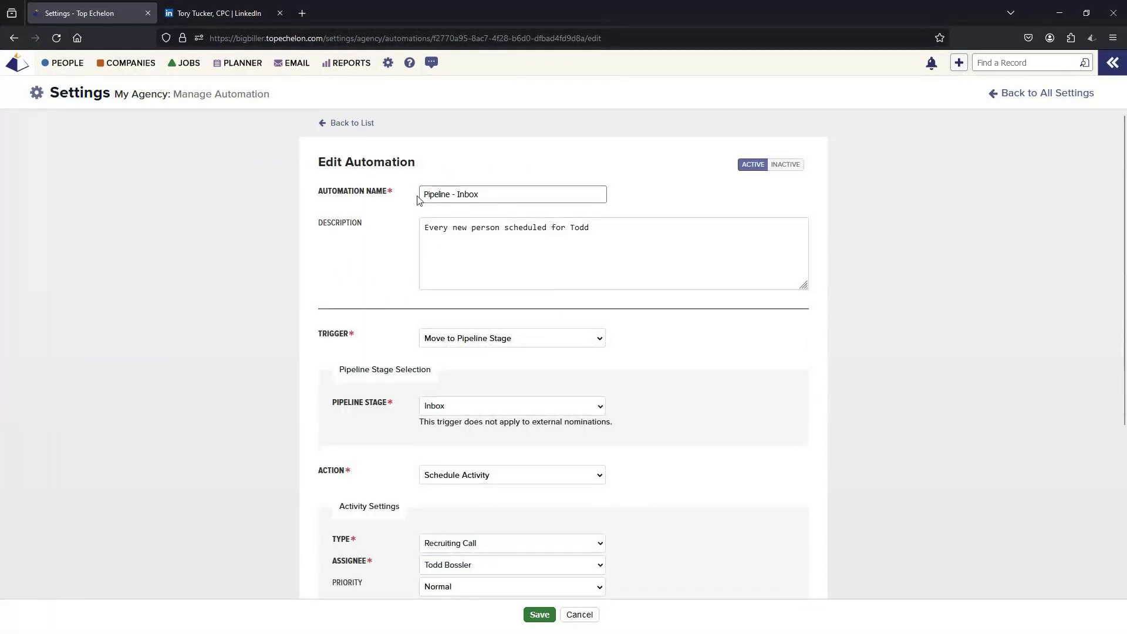
left_click(459, 196)
left_click(428, 229)
key("ctrl+a")
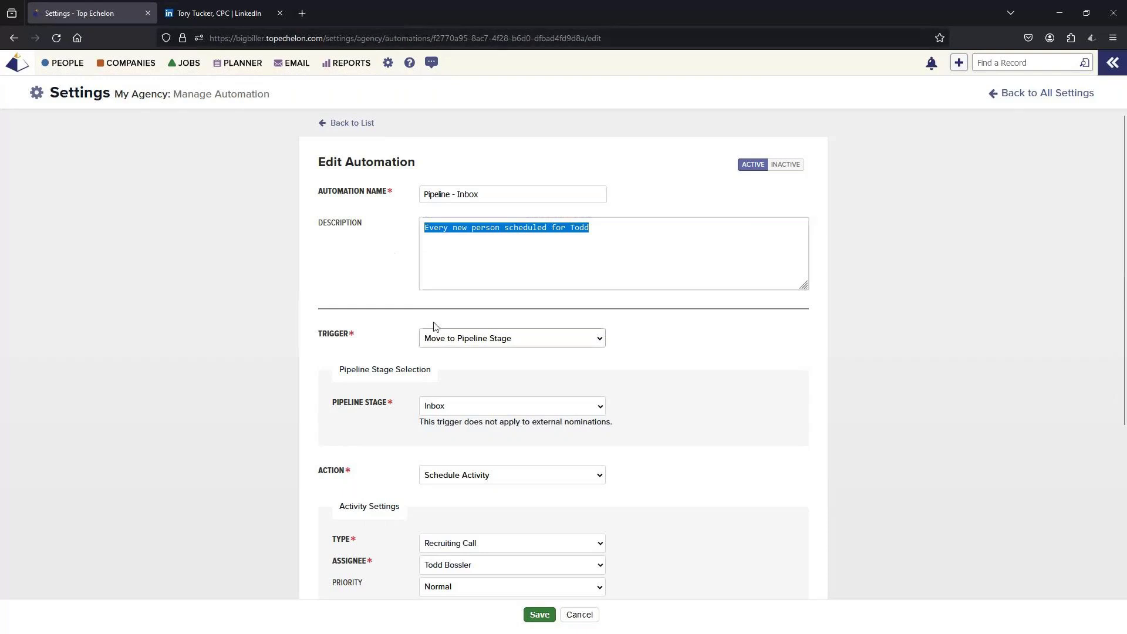
scroll(513, 395, "down", 1)
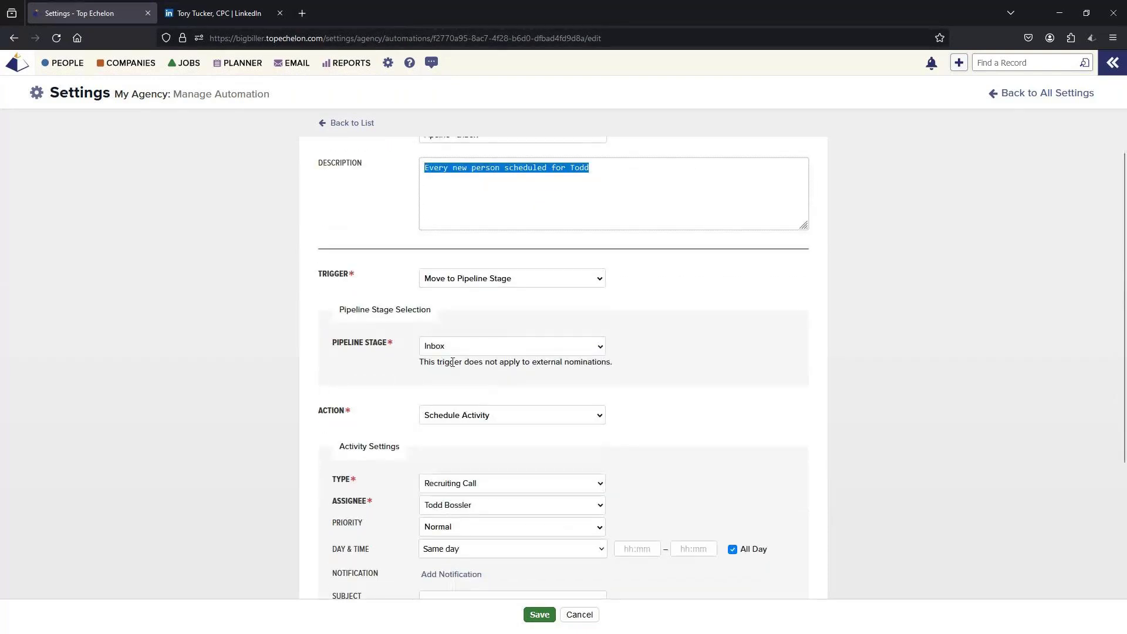
scroll(478, 347, "down", 1)
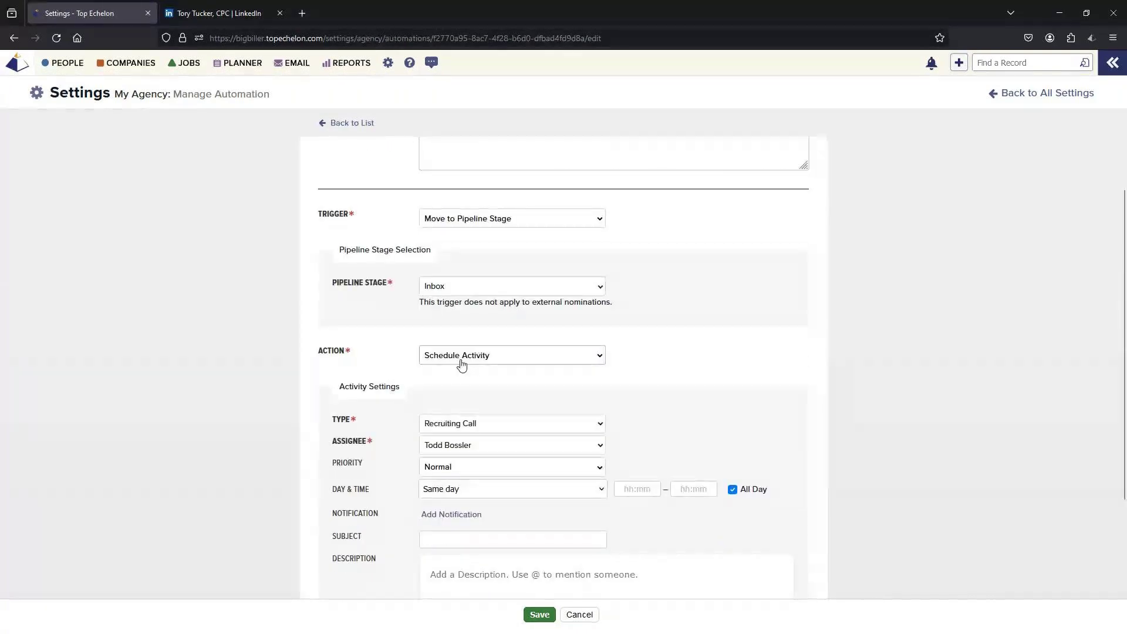
scroll(487, 366, "down", 2)
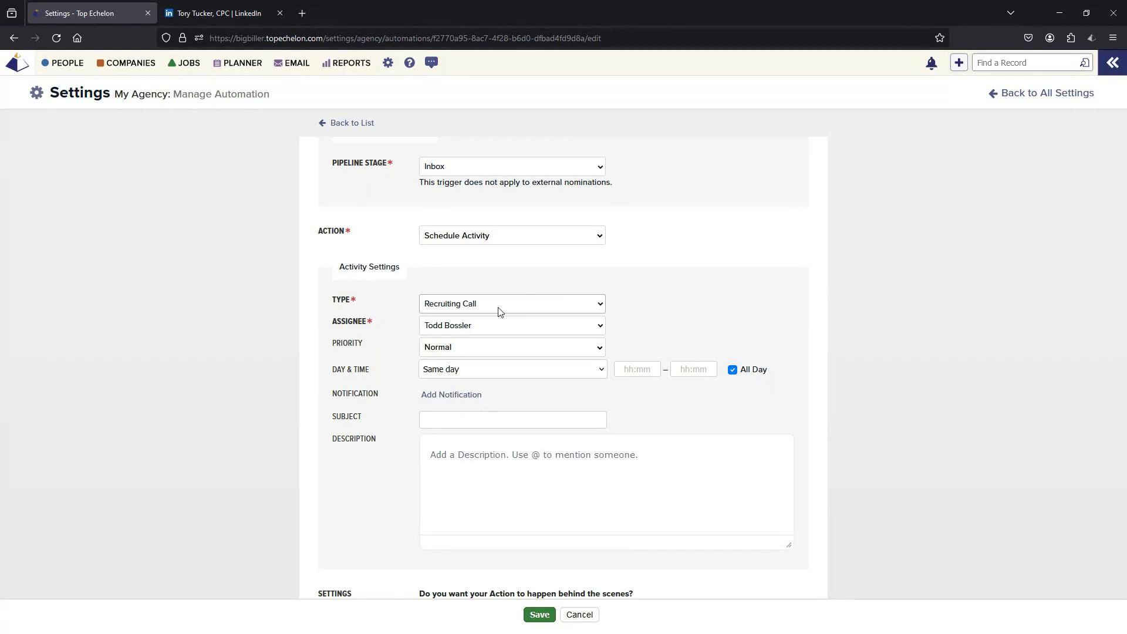
scroll(500, 311, "up", 4)
left_click(262, 283)
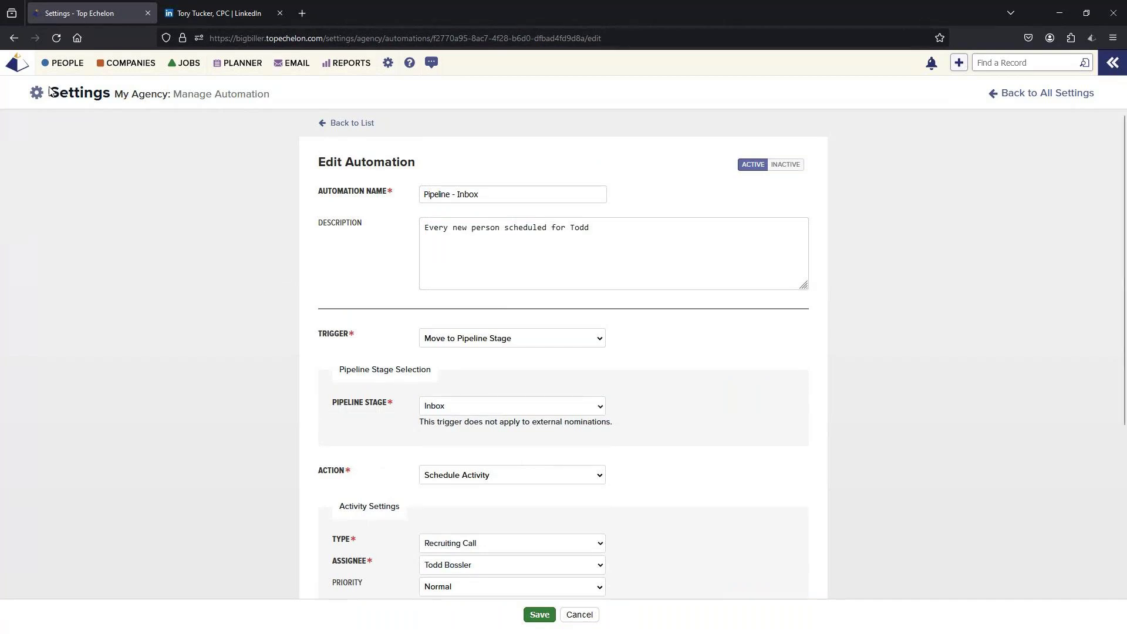
left_click(14, 37)
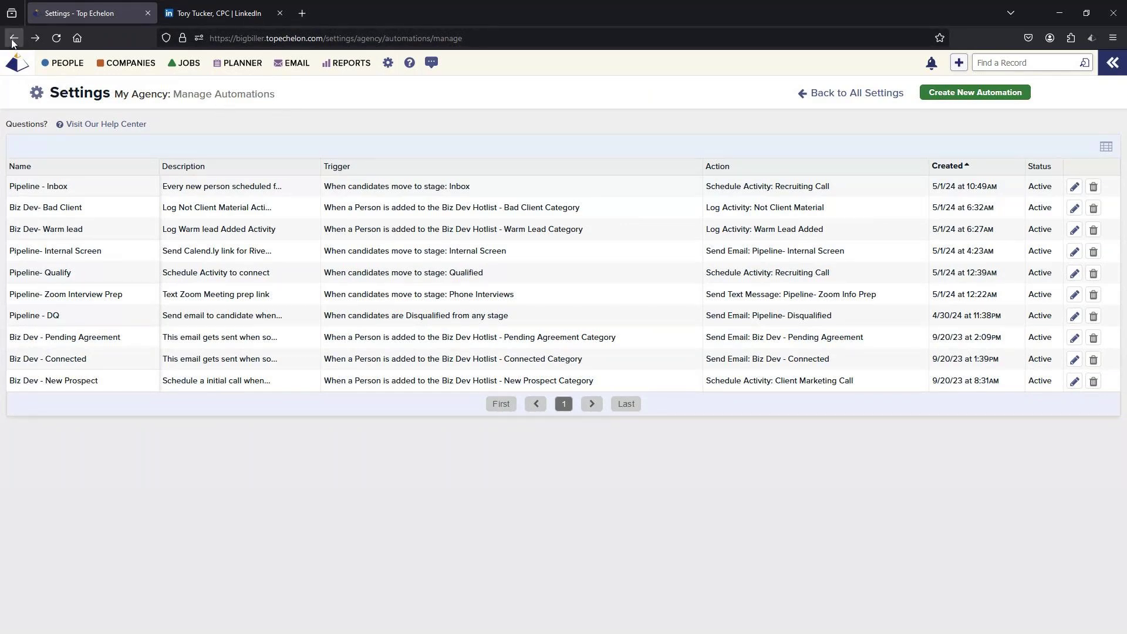
Step: Open the Biz Dev people hotlist from the shared hotlists
left_click(1119, 62)
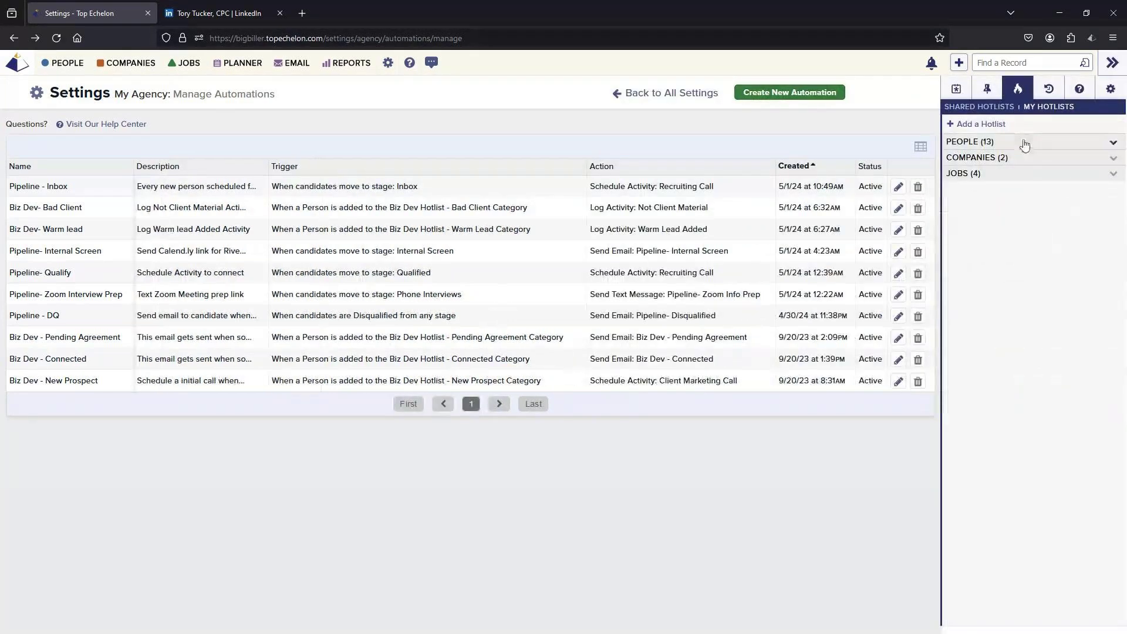
left_click(977, 107)
left_click(969, 144)
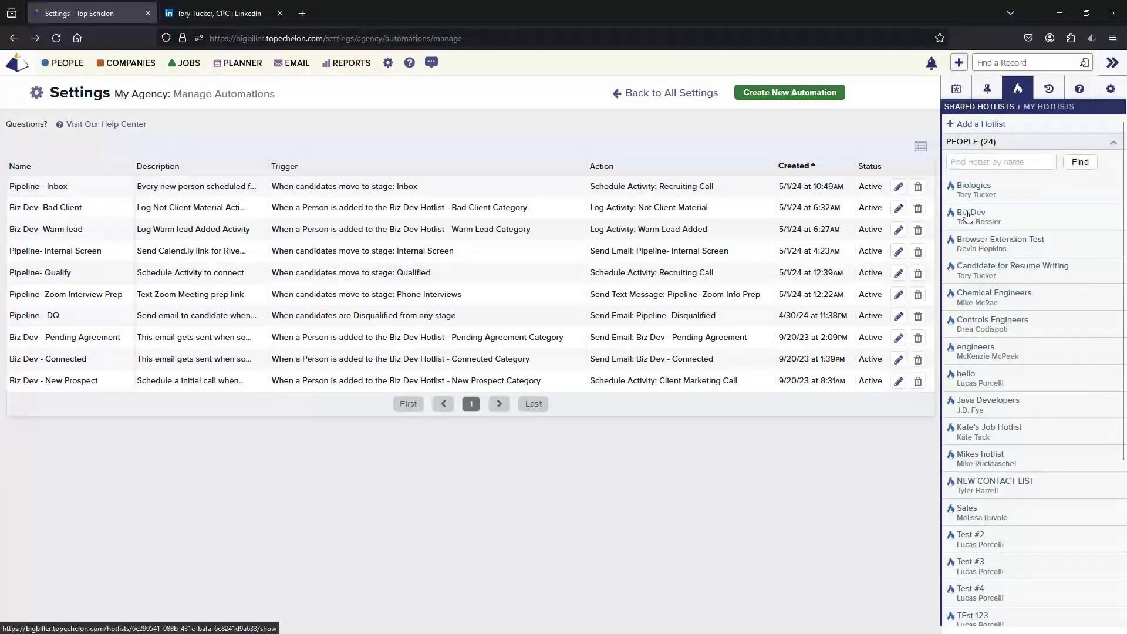
left_click(970, 213)
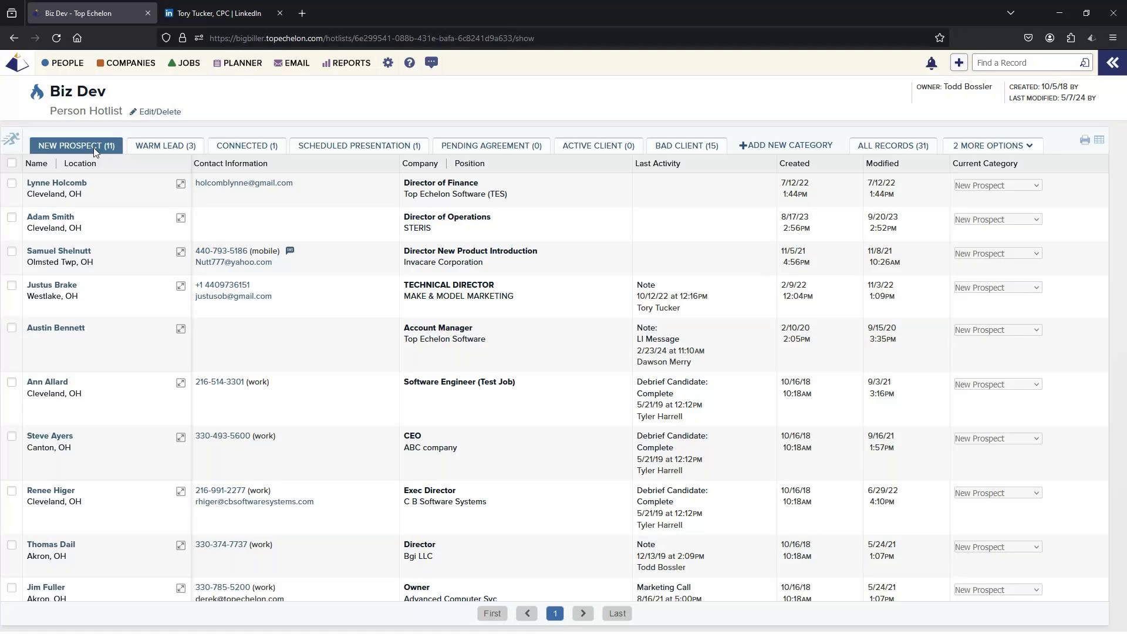
Step: Review the Warm Lead, Connected and Scheduled Presentation categories of the Biz Dev hotlist and return to New Prospect
left_click(923, 147)
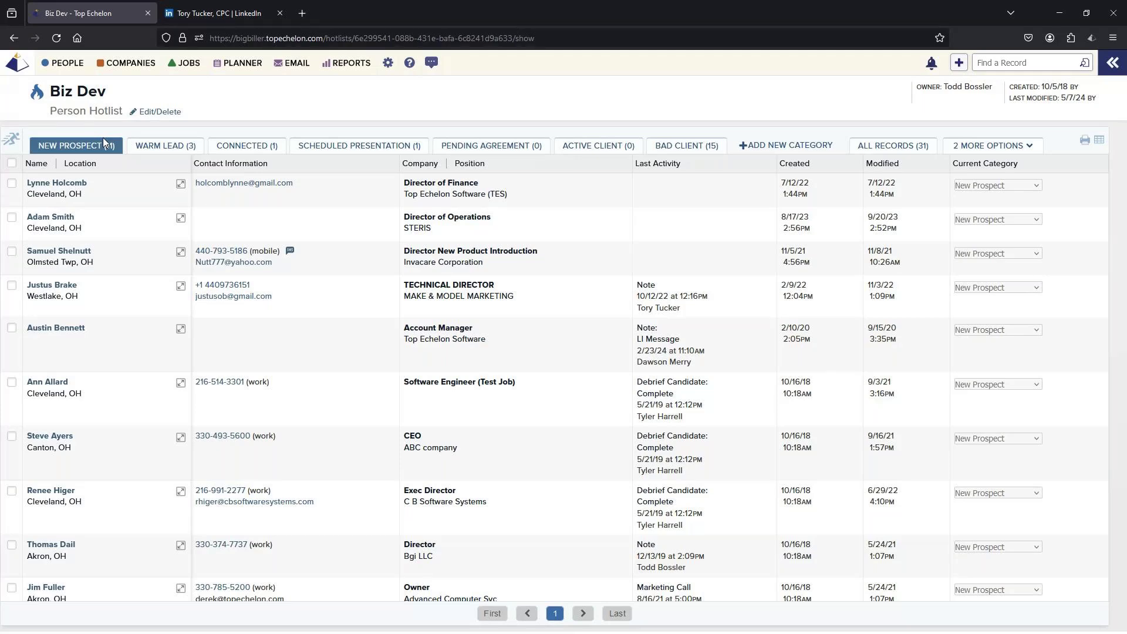
left_click(160, 148)
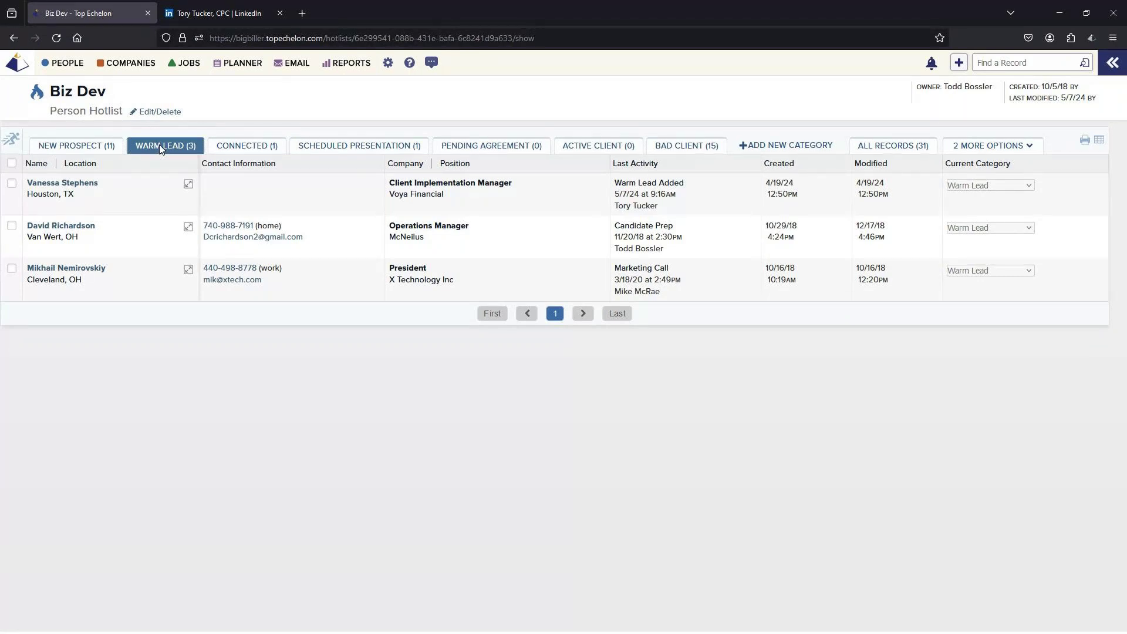
left_click(227, 147)
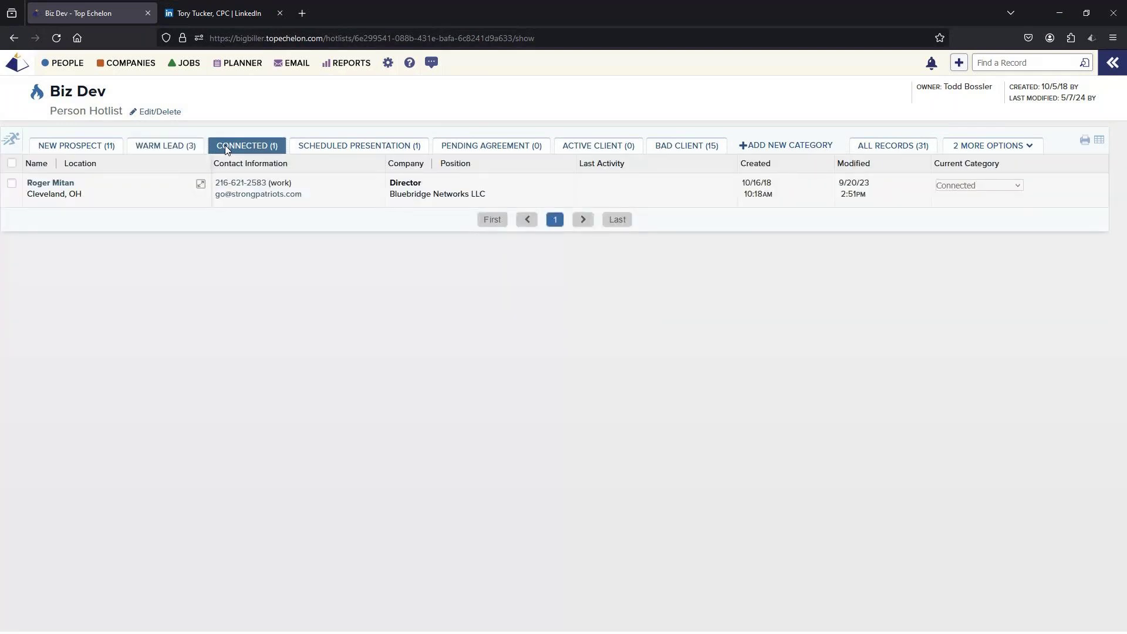
left_click(347, 148)
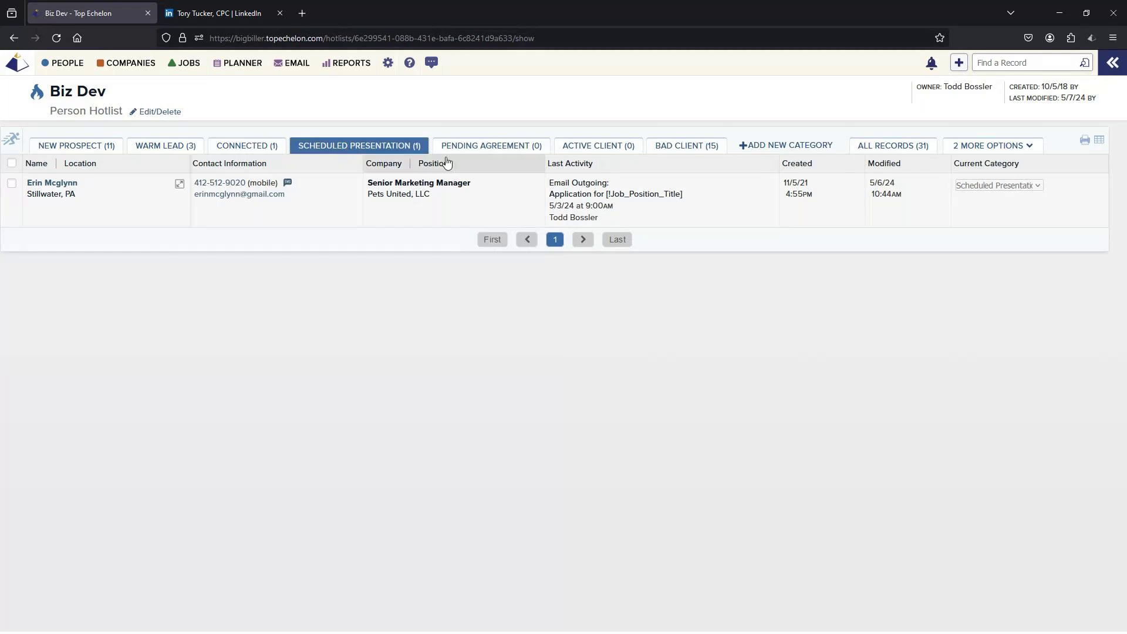
left_click(85, 145)
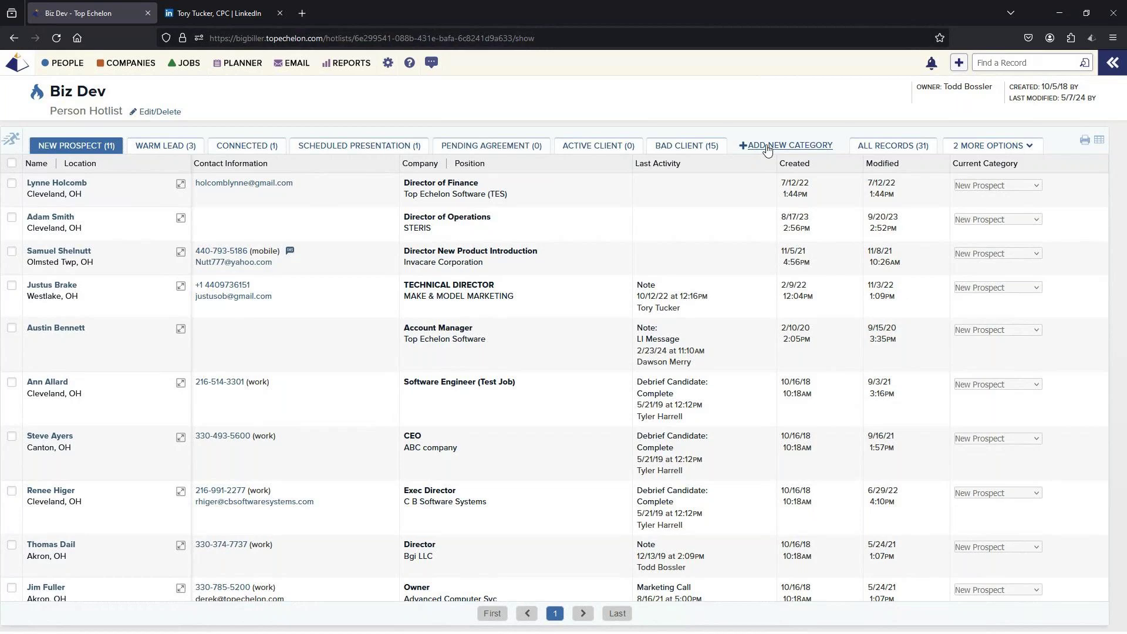
Step: Open the Biz Dev hotlist for editing, review its owner, sharing and categories, and return to the hotlist
left_click(154, 112)
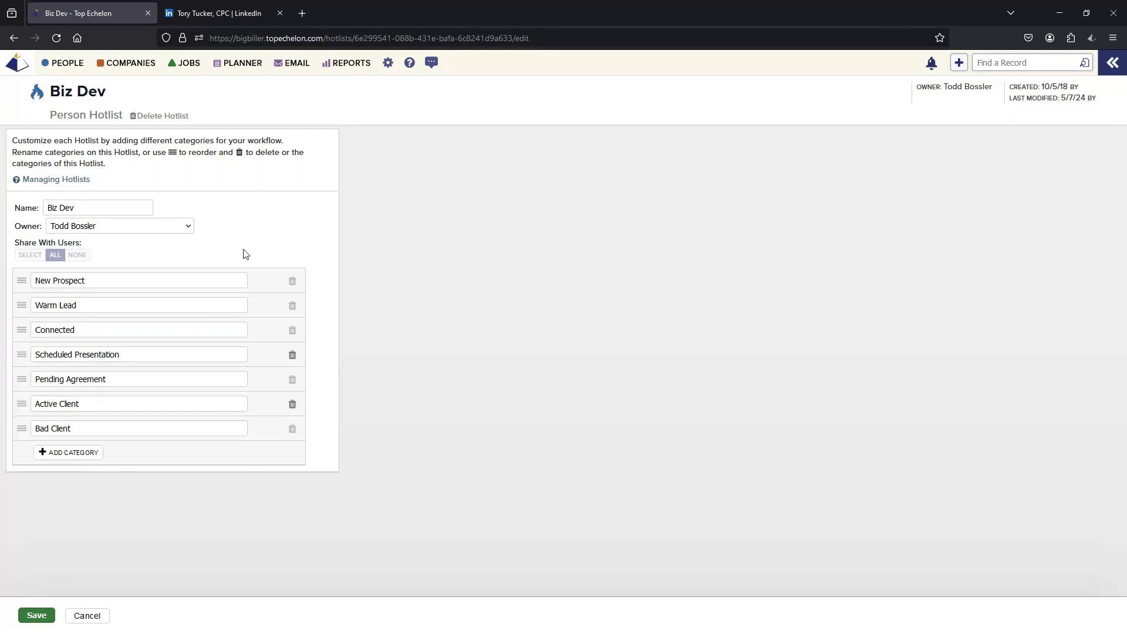
left_click(37, 615)
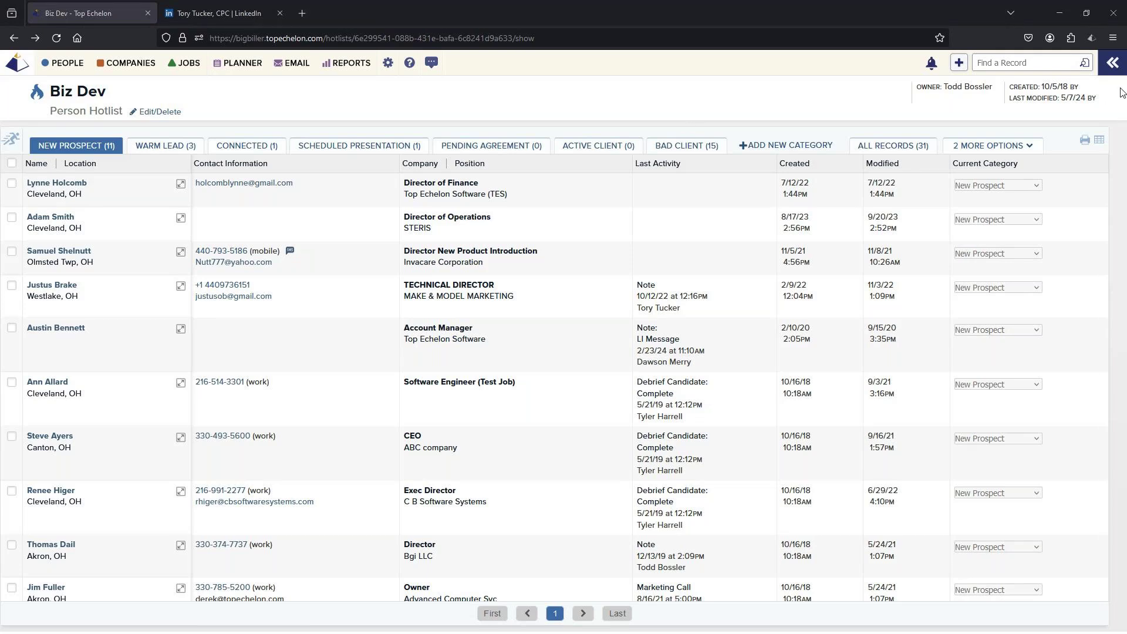
Step: Browse the shared hotlists for people, companies and jobs
left_click(1109, 67)
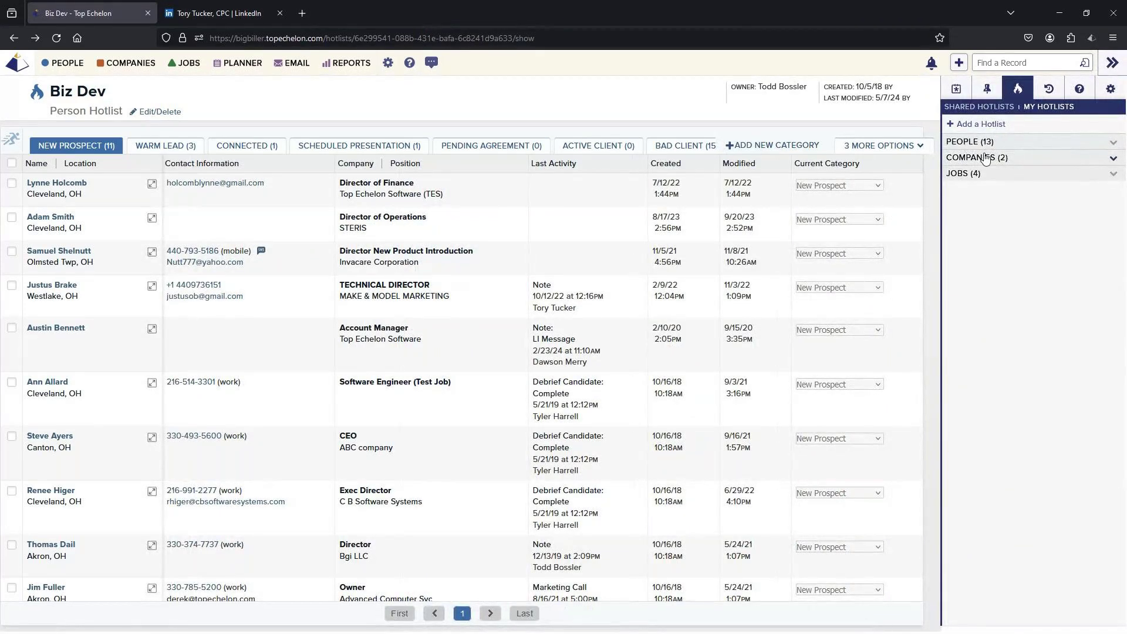
left_click(979, 107)
left_click(966, 143)
scroll(991, 305, "down", 4)
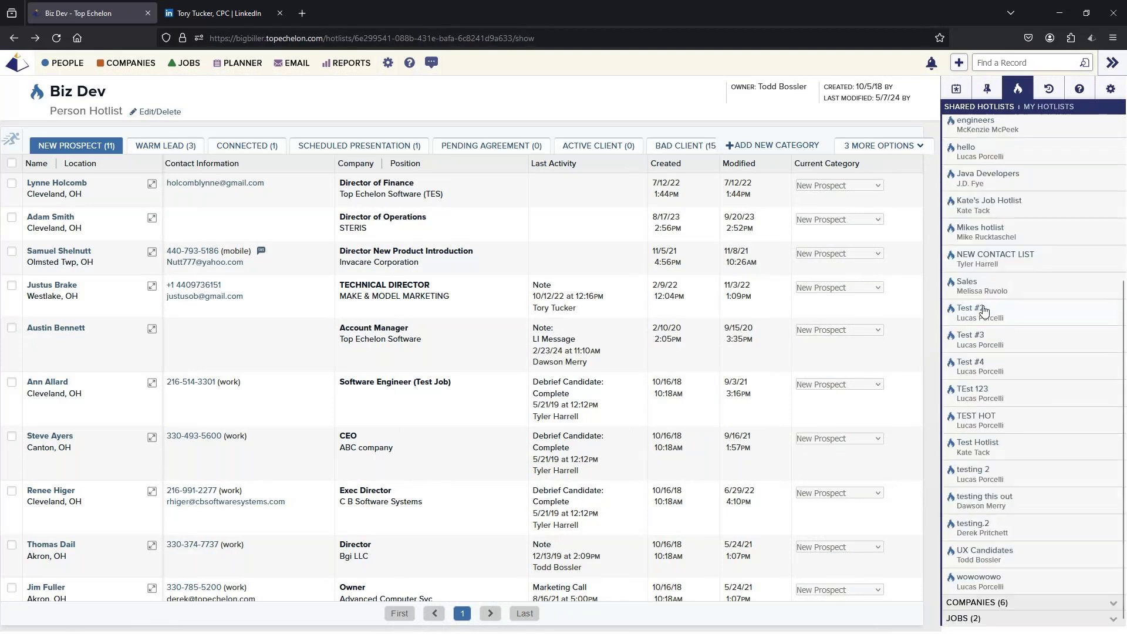
left_click(999, 605)
scroll(992, 597, "down", 2)
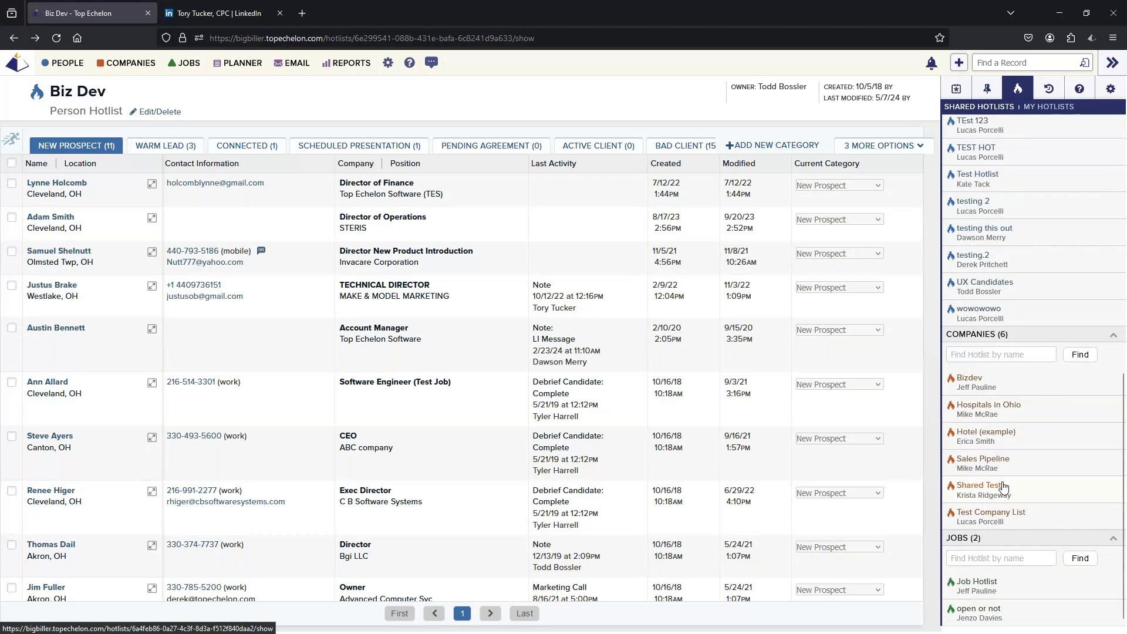
scroll(1004, 487, "up", 10)
scroll(1003, 487, "up", 3)
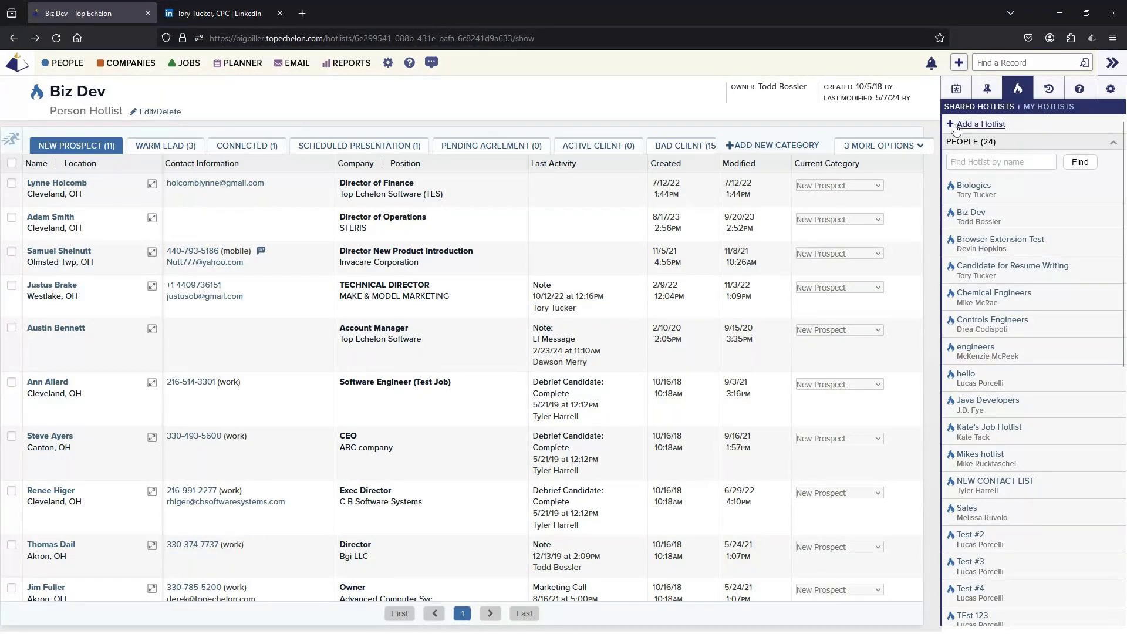
Step: Open the form for adding a hotlist, review its owner and user-sharing options, and close the sidebar without creating one
left_click(997, 125)
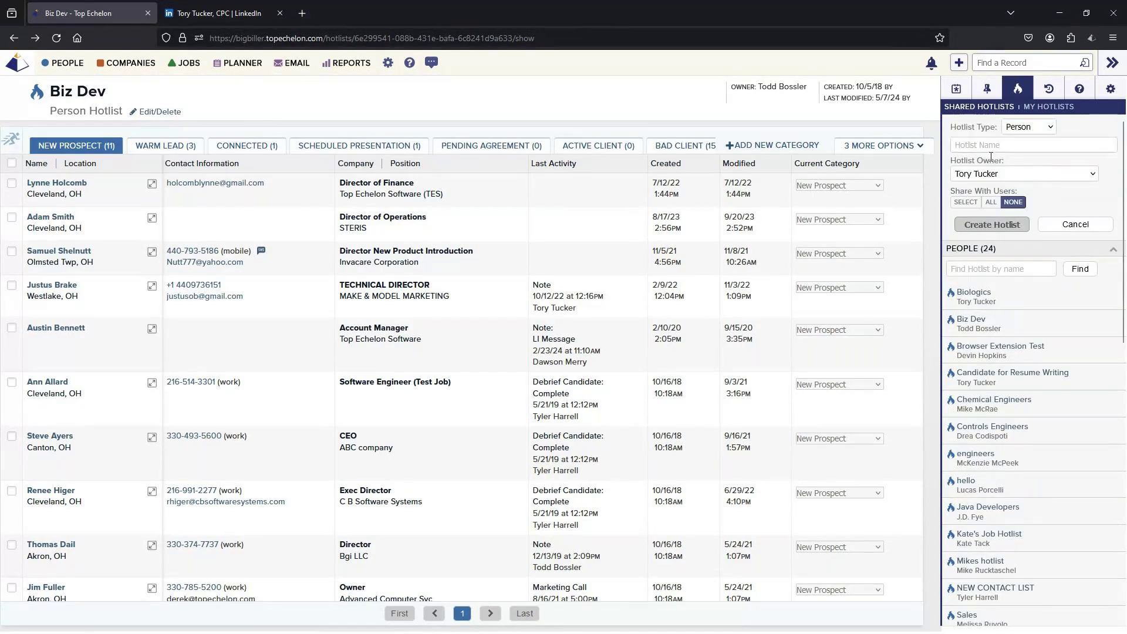
left_click_drag(957, 162, 1003, 163)
left_click_drag(955, 191, 996, 194)
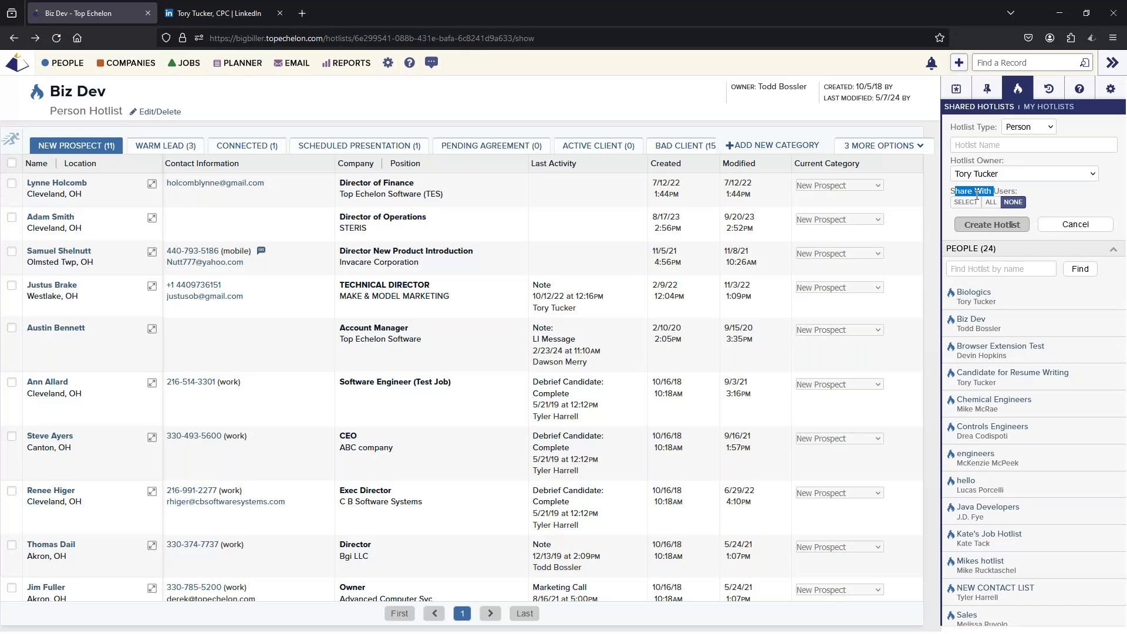
left_click(1109, 66)
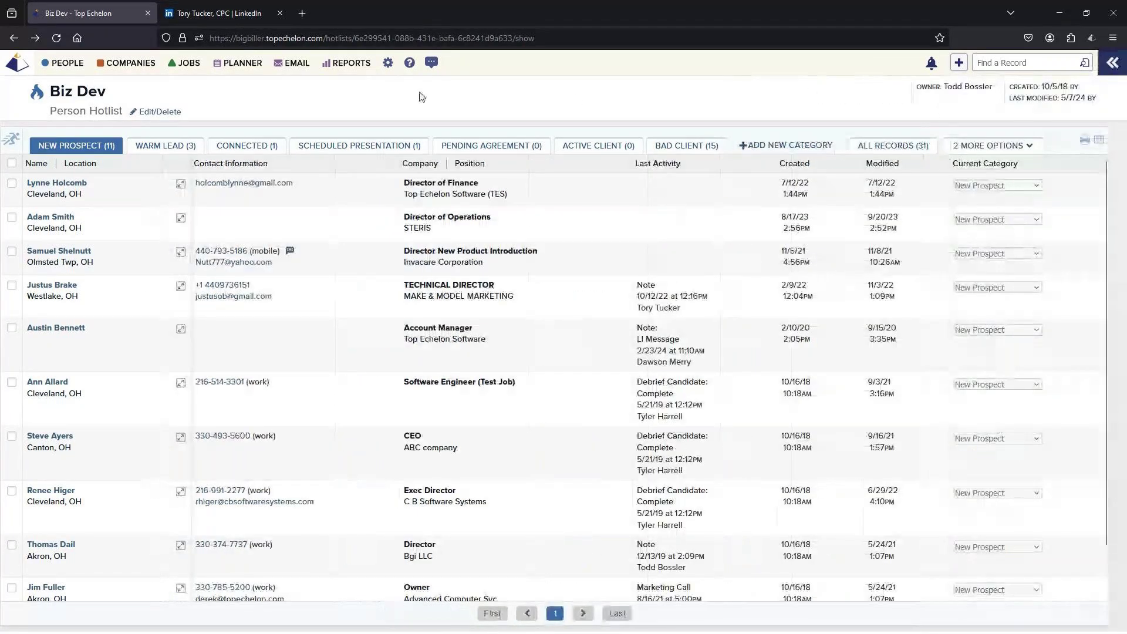
Step: Open Manage Automations in the settings and examine the action of the Pipeline - Inbox automation
left_click(388, 63)
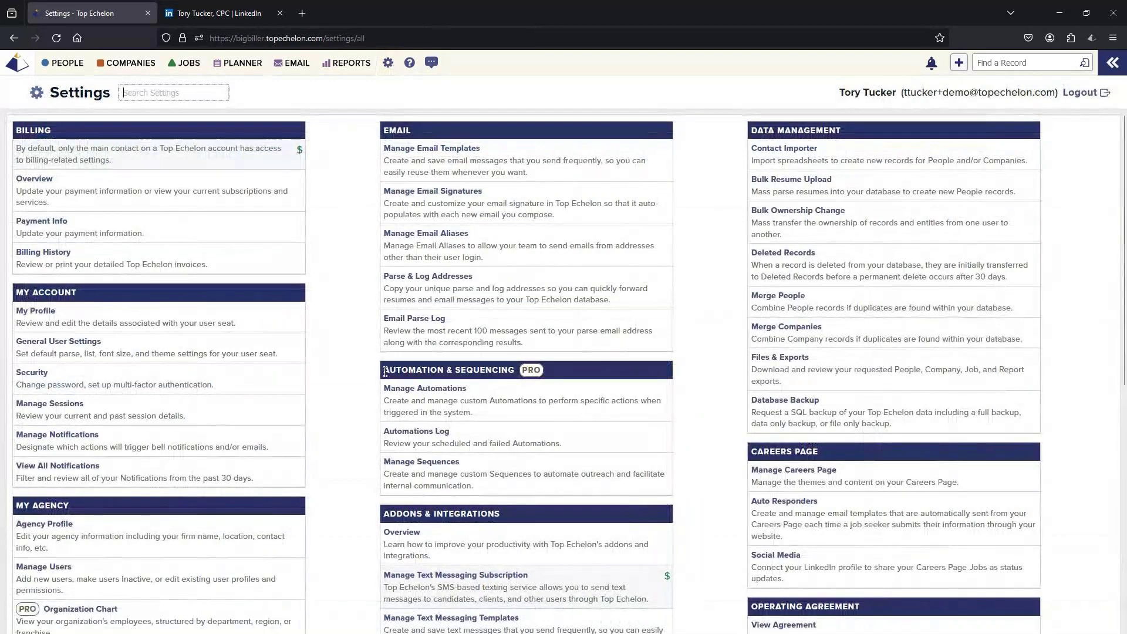
left_click(439, 390)
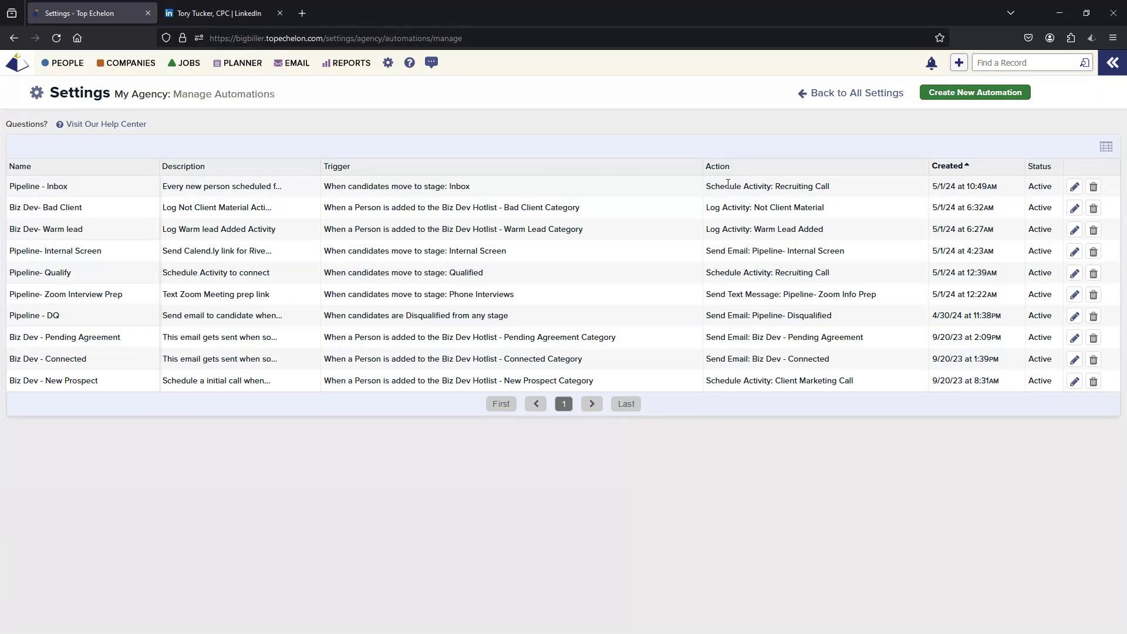
left_click_drag(831, 186, 704, 195)
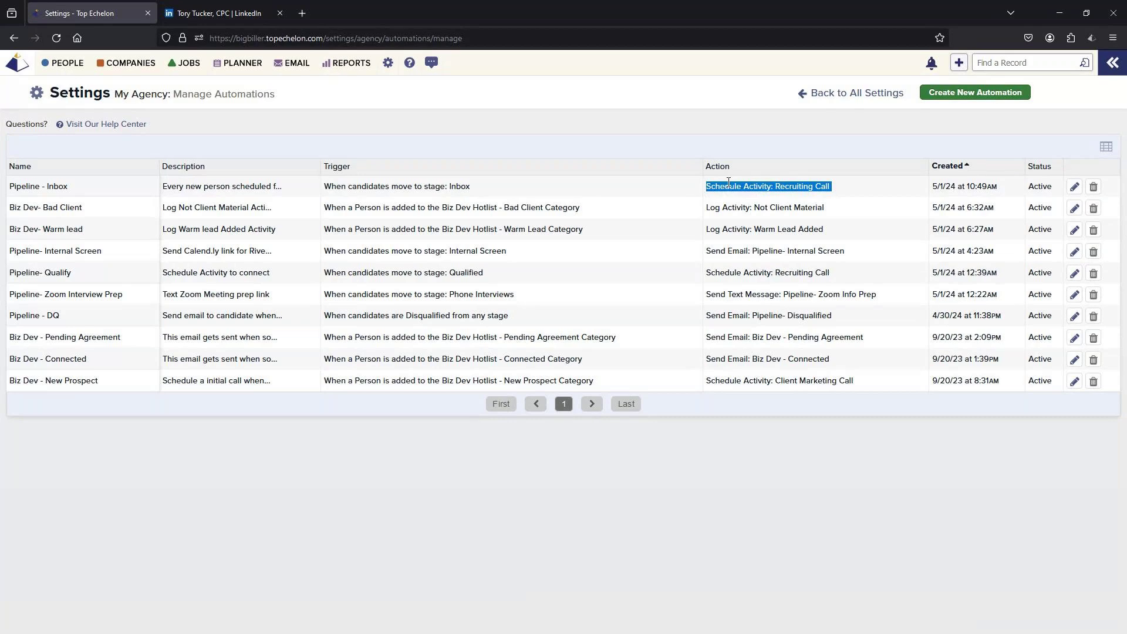
left_click(732, 183)
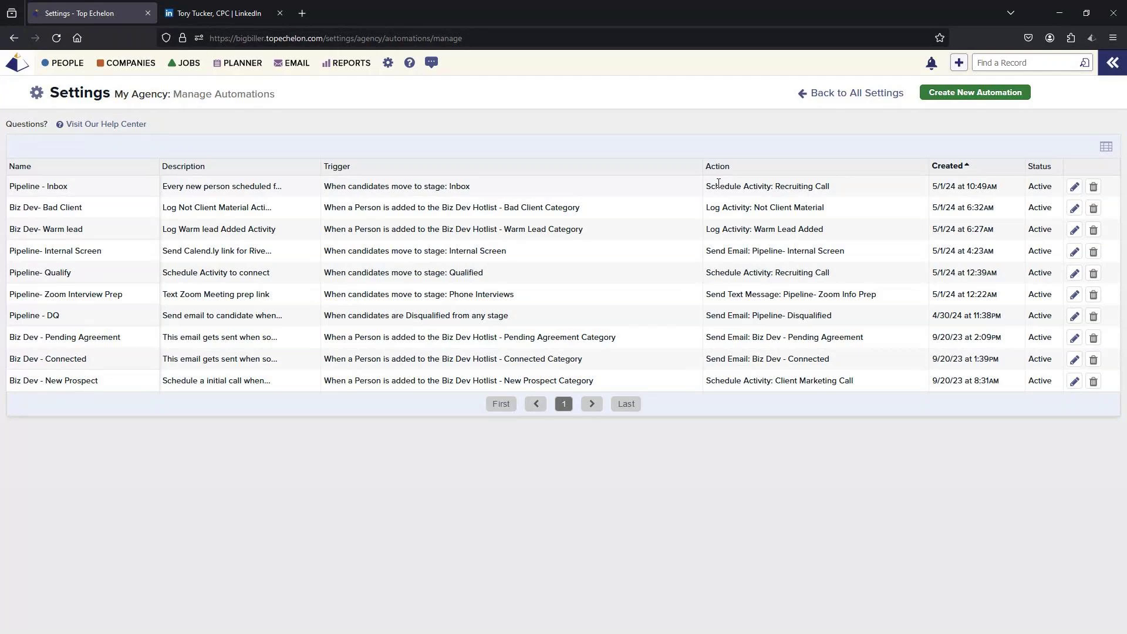
Step: Open the Pipeline - Inbox automation for editing and examine its trigger, pipeline stage and scheduled activity settings
left_click(1074, 187)
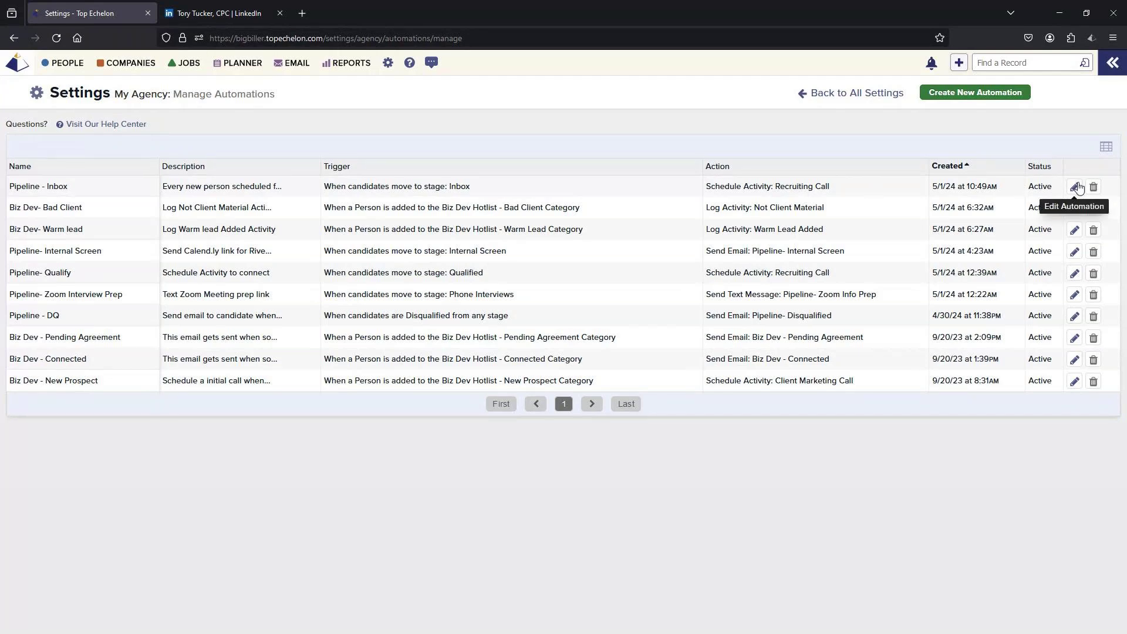
scroll(531, 191, "down", 5)
scroll(516, 197, "up", 5)
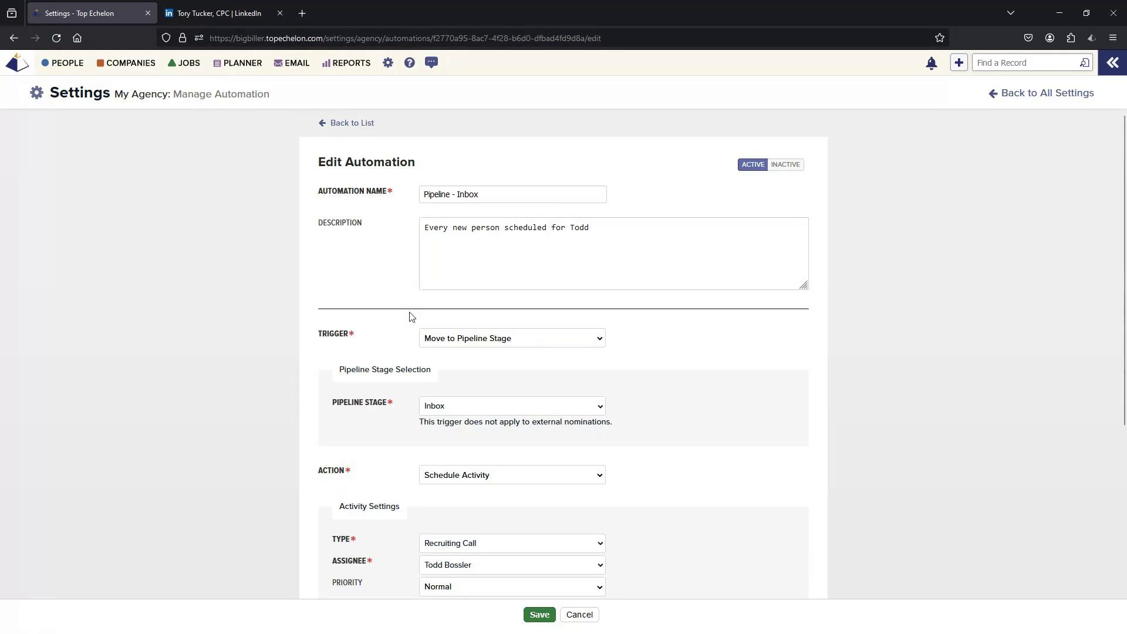
left_click_drag(312, 334, 357, 347)
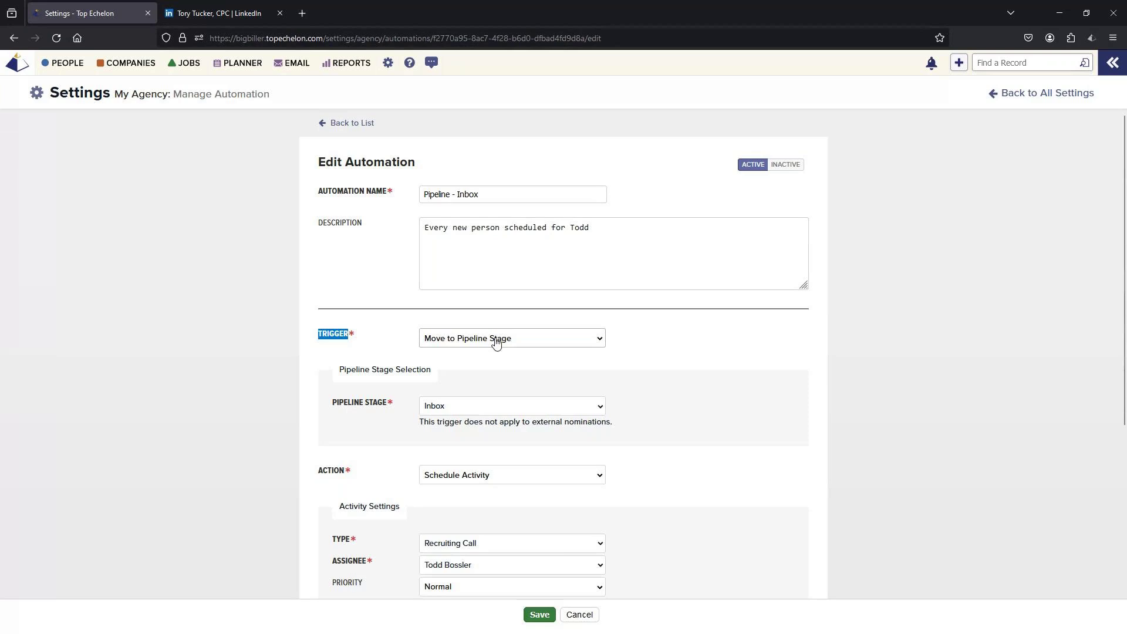
scroll(496, 342, "down", 2)
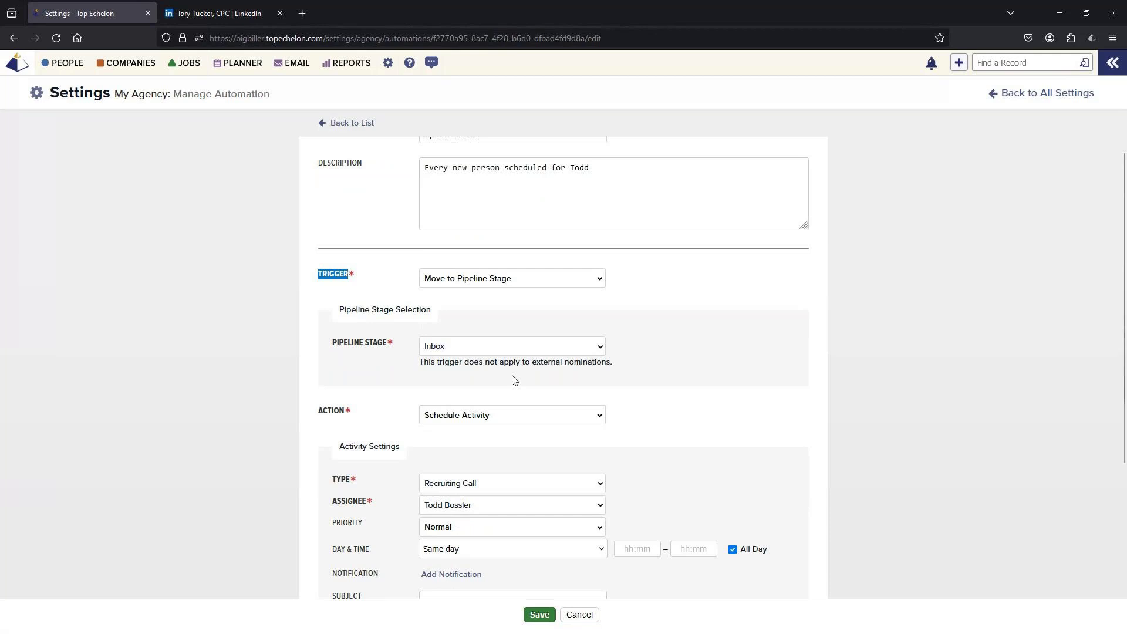
scroll(424, 388, "down", 2)
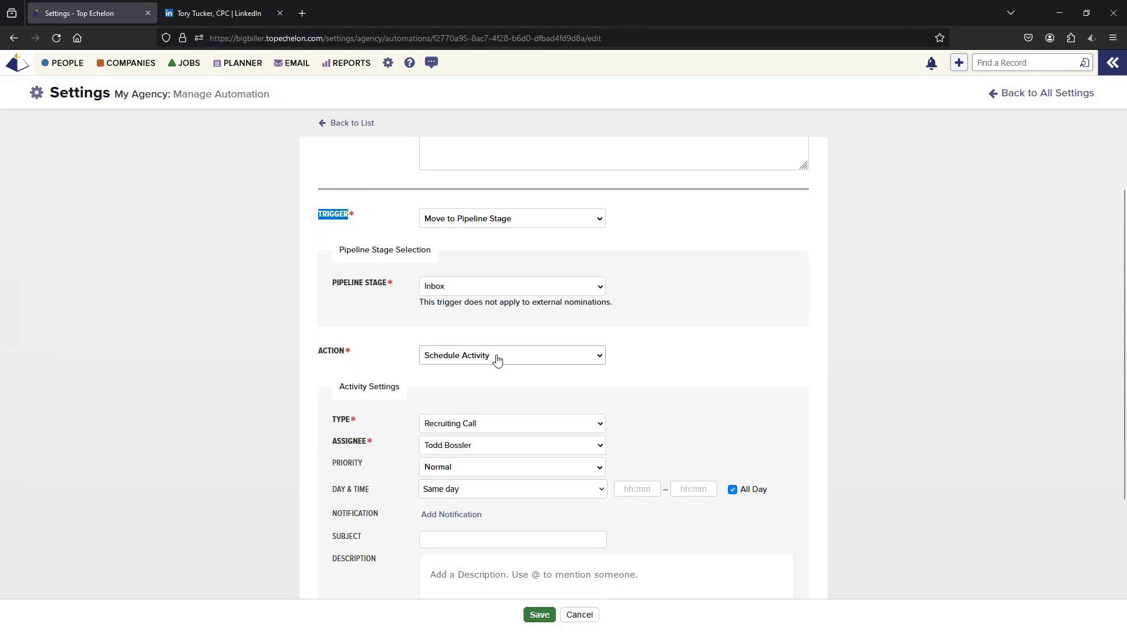
Step: Examine the scheduled activity's type, assignee and day and time options in the Pipeline - Inbox automation
left_click_drag(332, 422, 380, 444)
left_click(381, 444)
left_click_drag(330, 496, 378, 498)
scroll(377, 499, "down", 3)
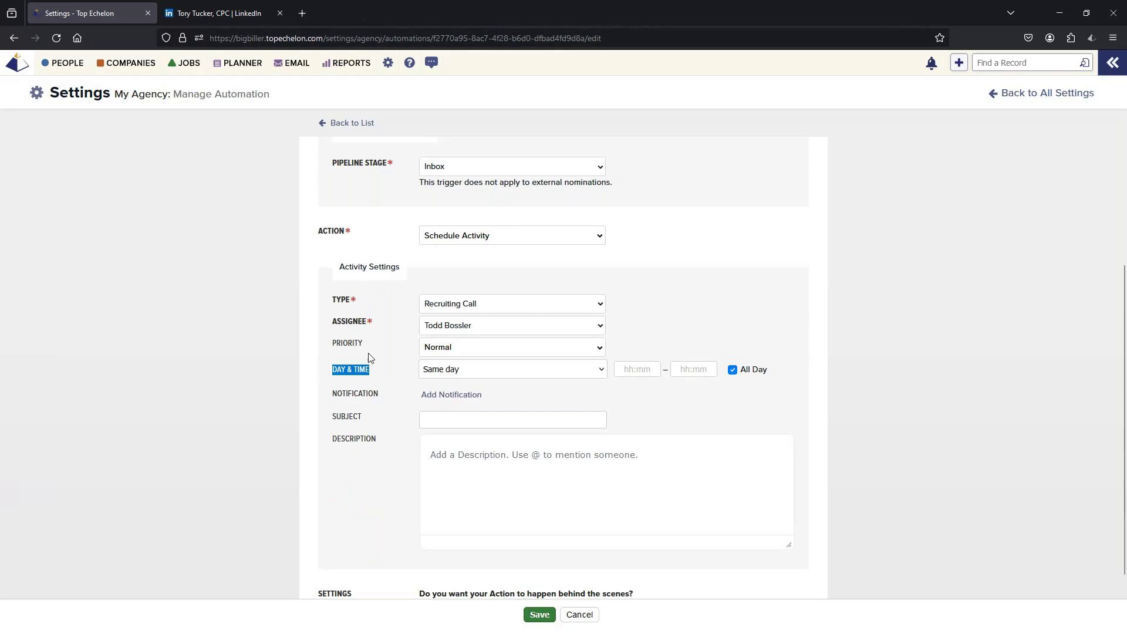
left_click(467, 370)
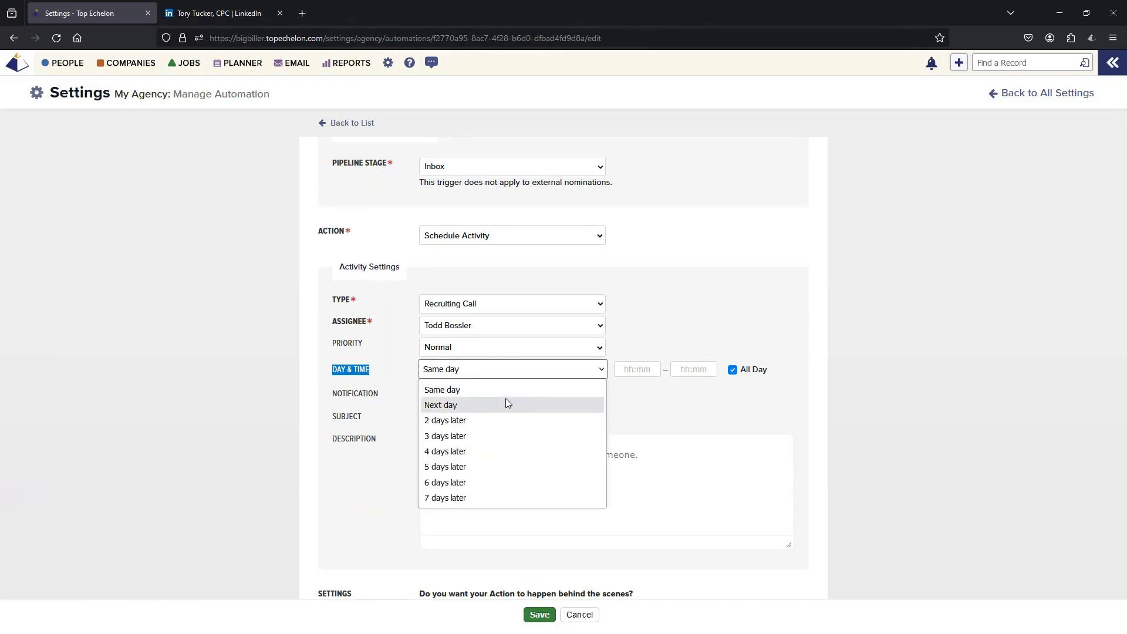
left_click(349, 372)
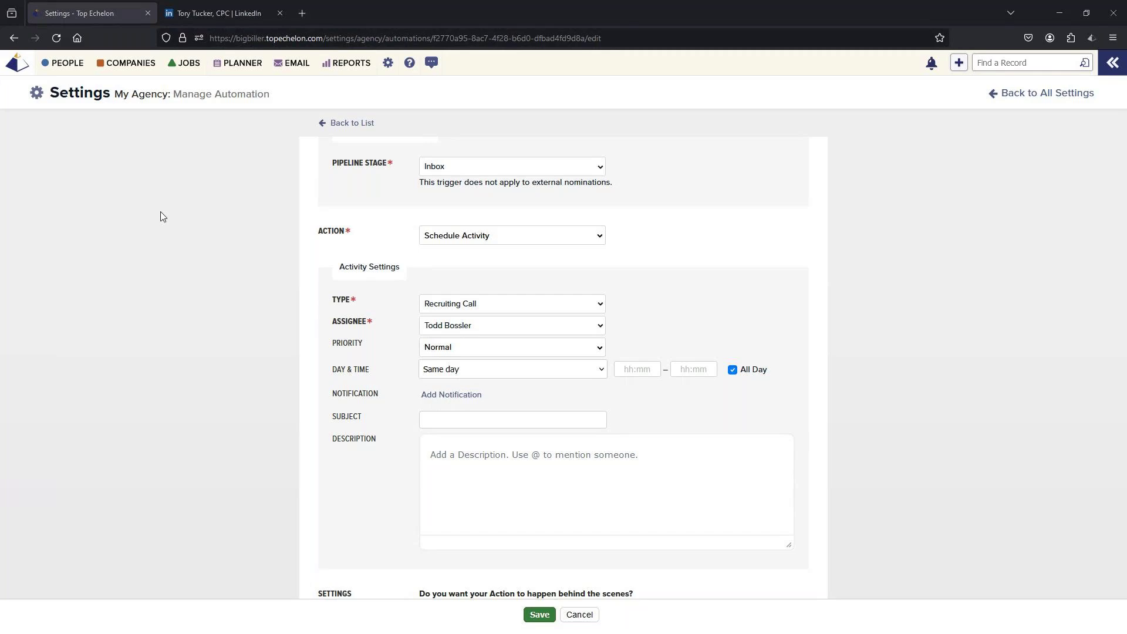
Step: Return to the home dashboard, open the C B Software Systems company record and examine its employees
left_click(22, 65)
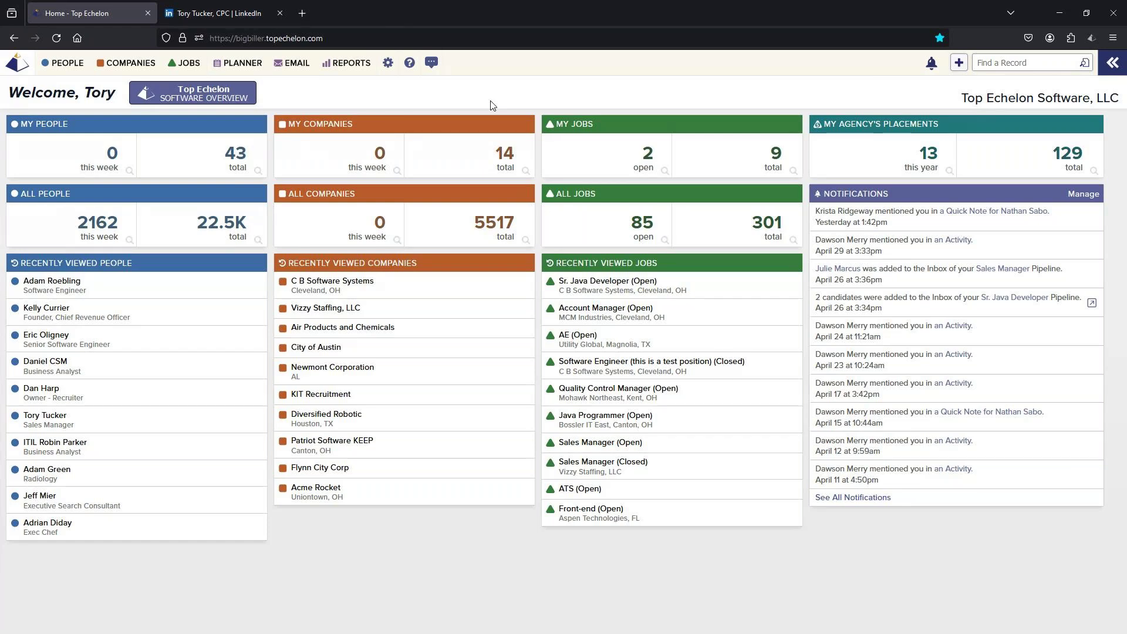
left_click(328, 288)
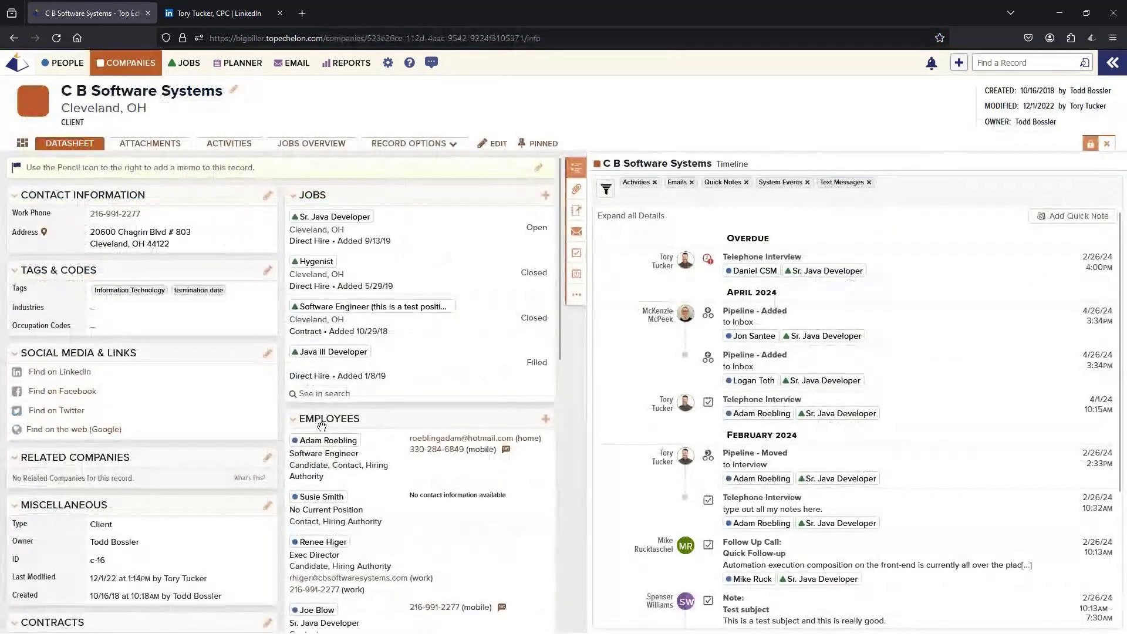
left_click_drag(325, 418, 346, 402)
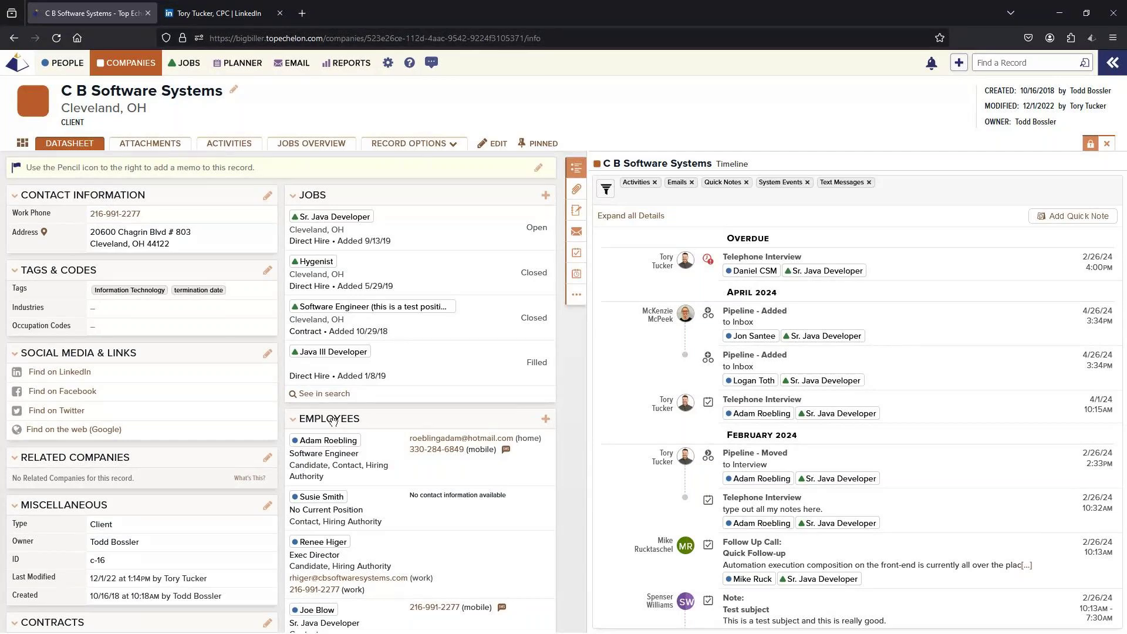
Step: Open the record of the first employee listed and examine the Type field, particularly the Hiring Authority value
mouse_move(344, 448)
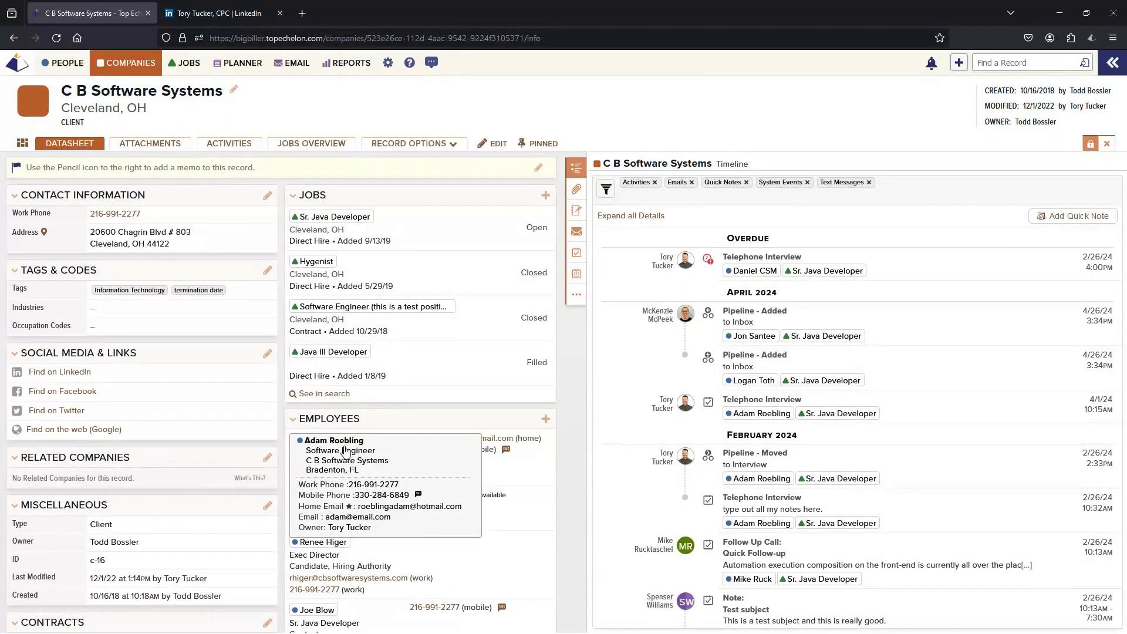
left_click(346, 447)
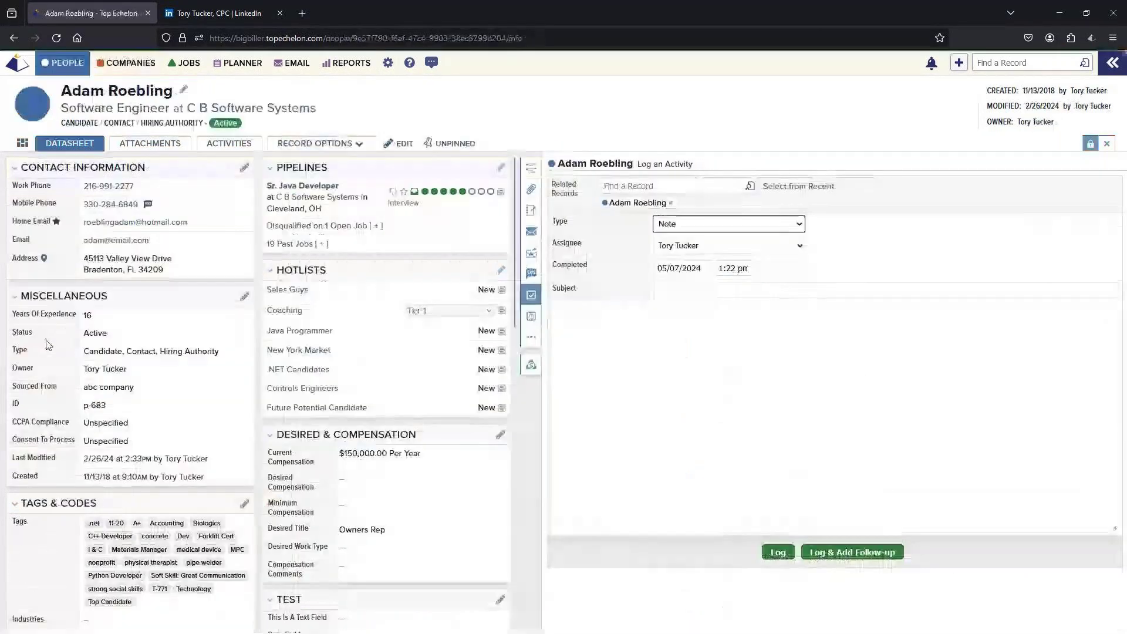
double_click(31, 351)
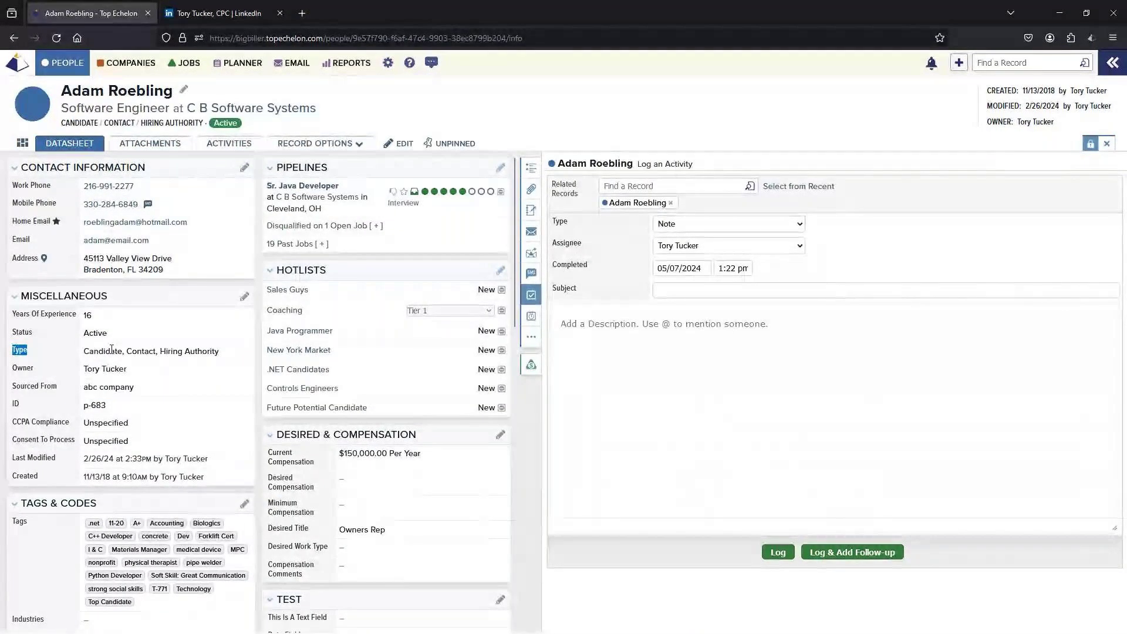
left_click_drag(123, 353, 220, 353)
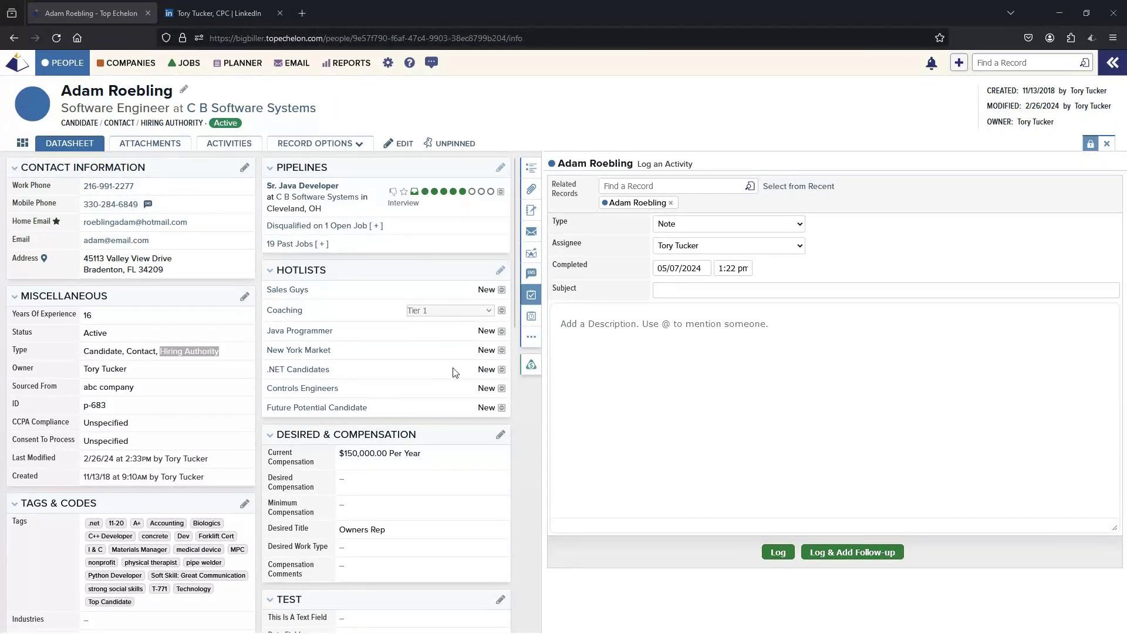
Step: Return to the home dashboard and show the Help resources in the expanded sidebar
left_click(23, 72)
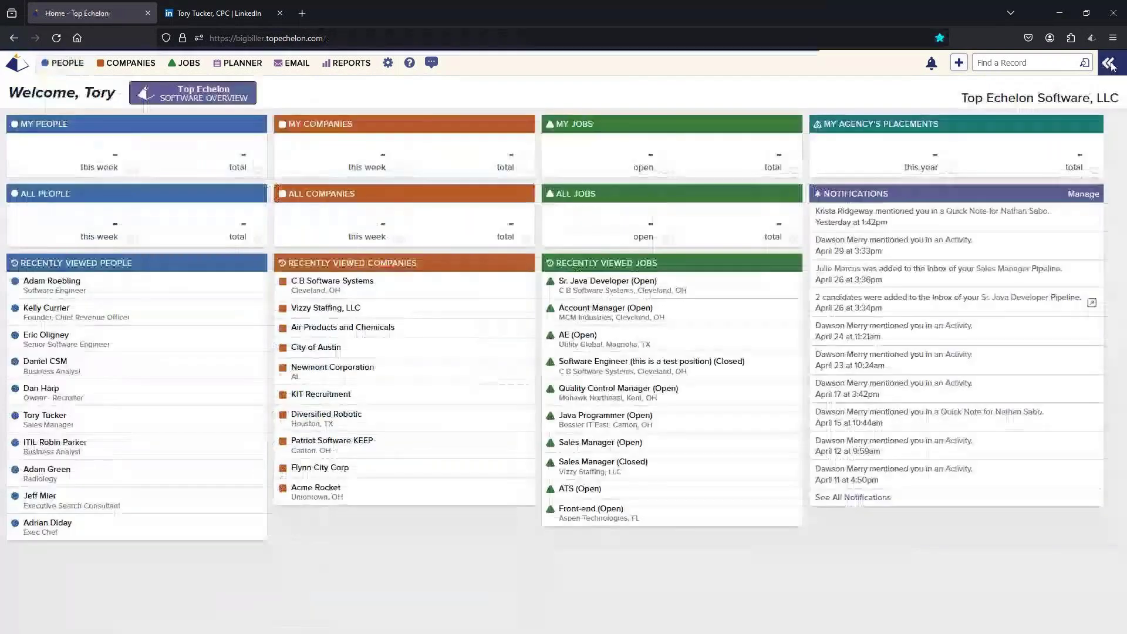
left_click(1112, 64)
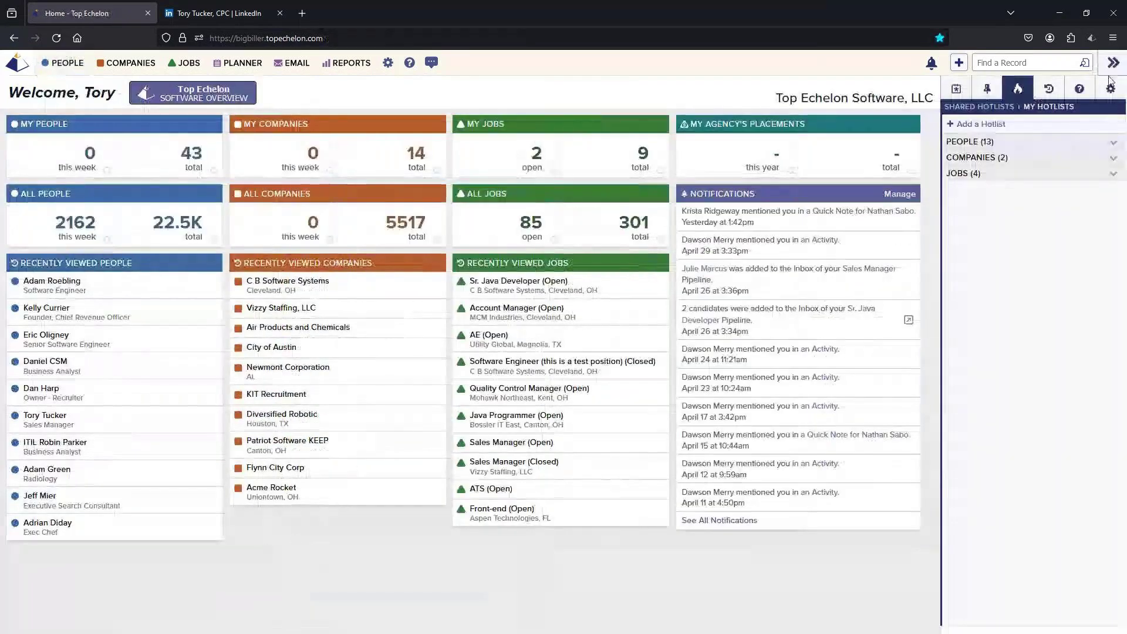
left_click(1079, 89)
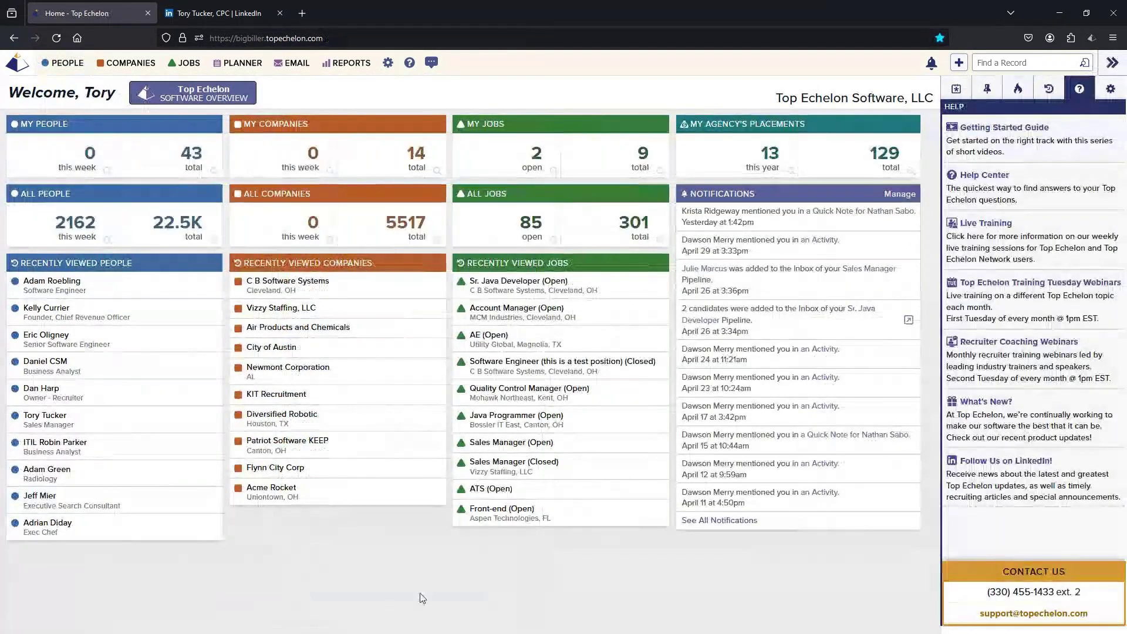